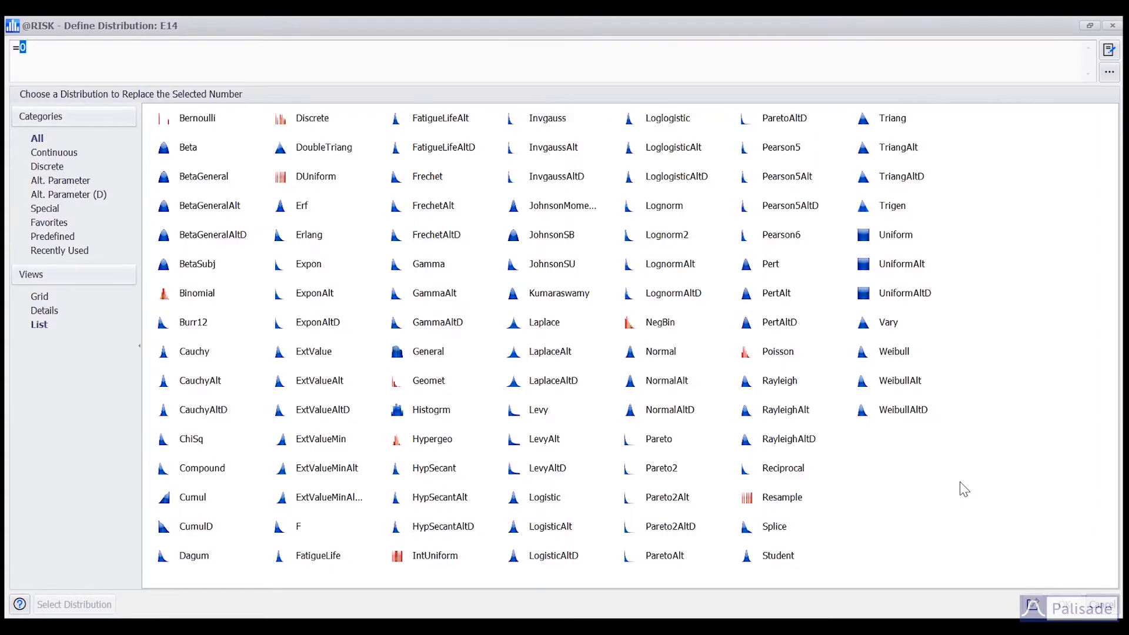
- Define a Lognorm distribution for E14 with μ from L14, σ from M14, truncation limits from N14 and O14, and its name from D14
double_click(676, 207)
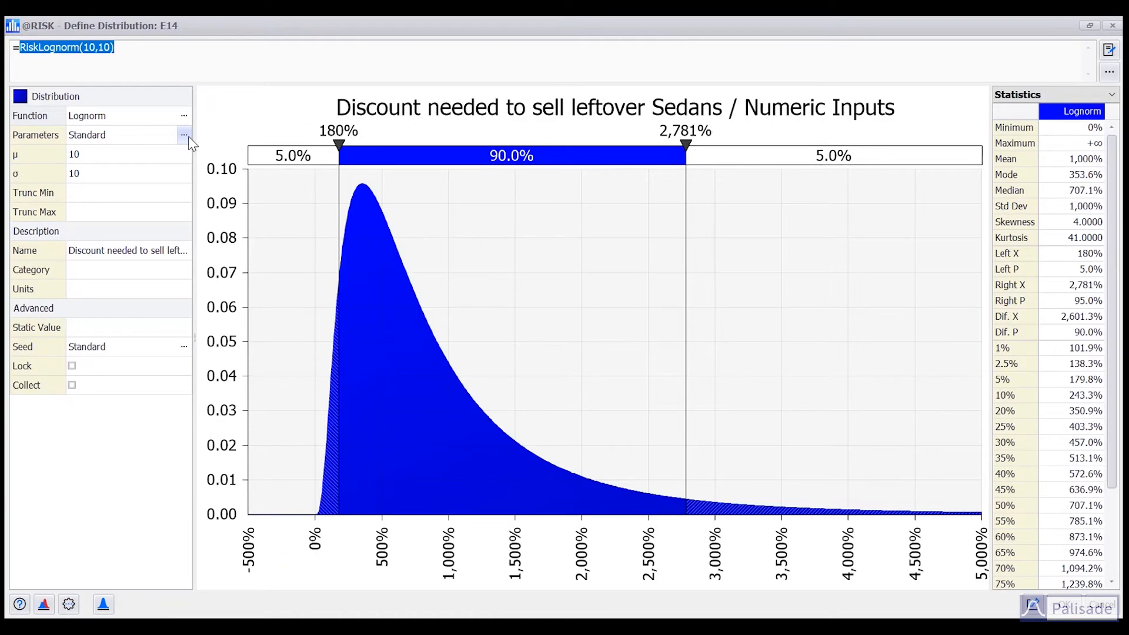
left_click(183, 257)
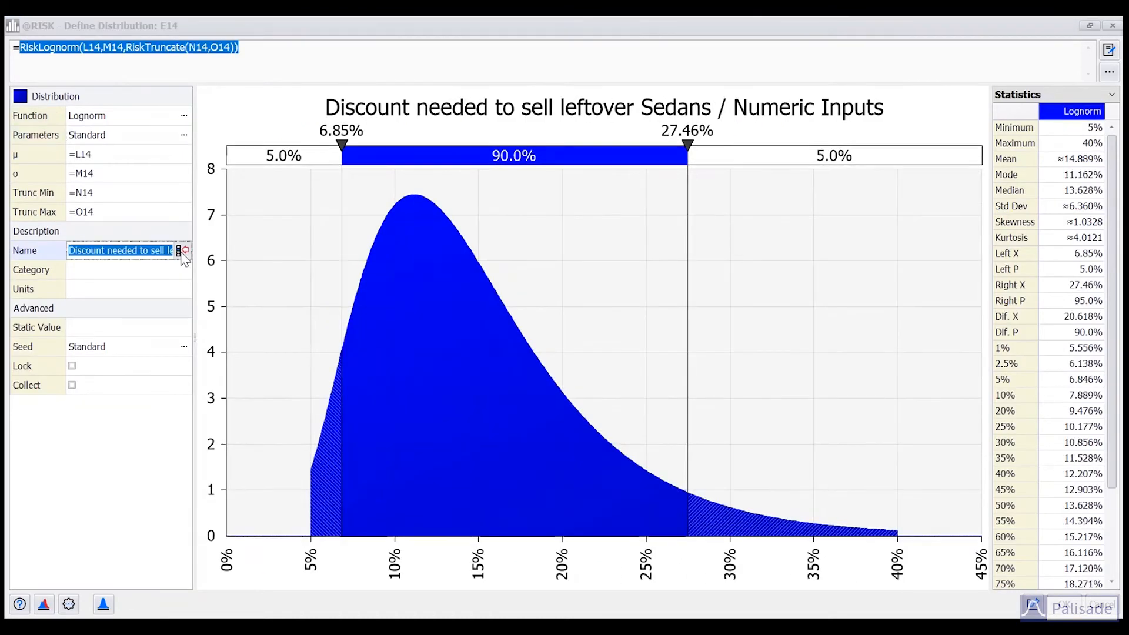
left_click(179, 251)
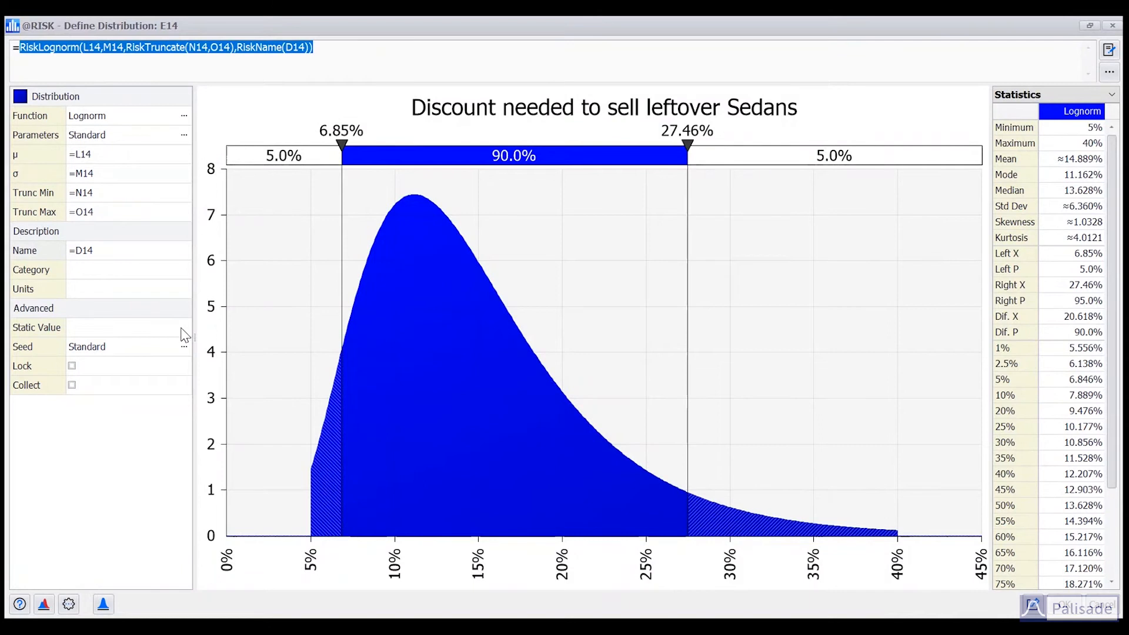
left_click(182, 329)
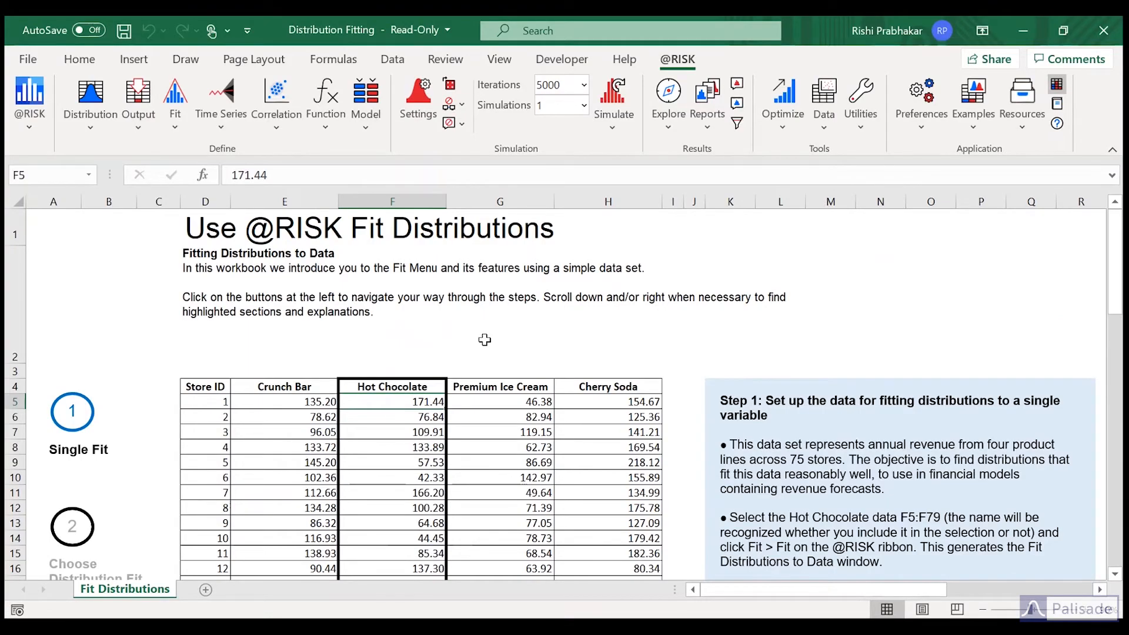
- Fit distributions to the Hot Chocolate data F5:F79 with a bounded but unknown lower limit and an upper limit open to +infinity
key("ctrl+shift+Down")
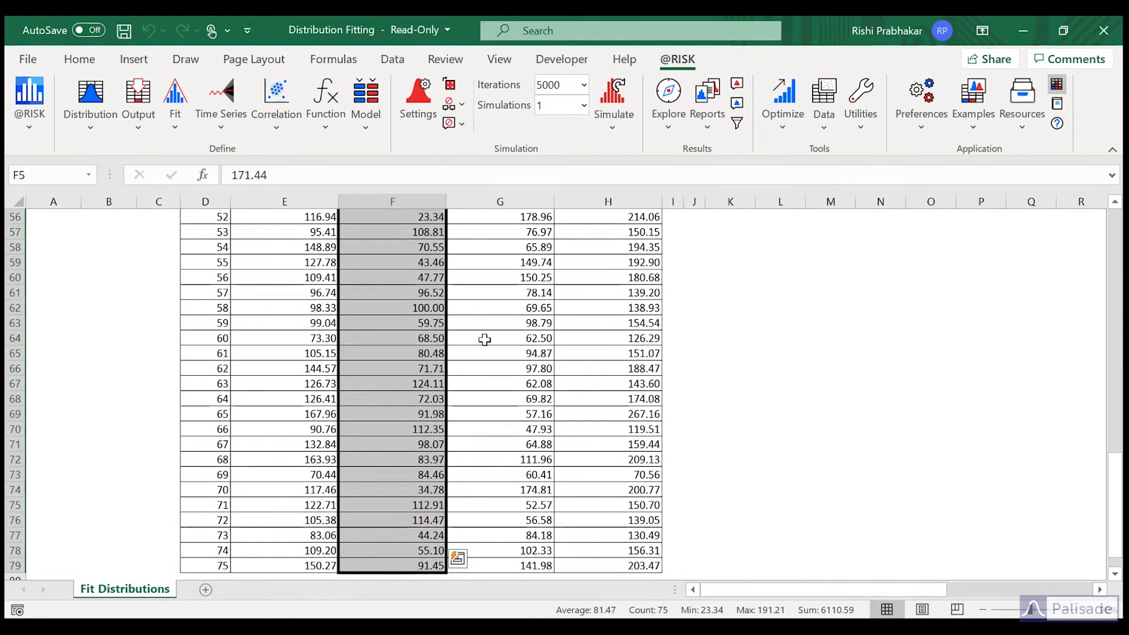
left_click(175, 105)
left_click(185, 152)
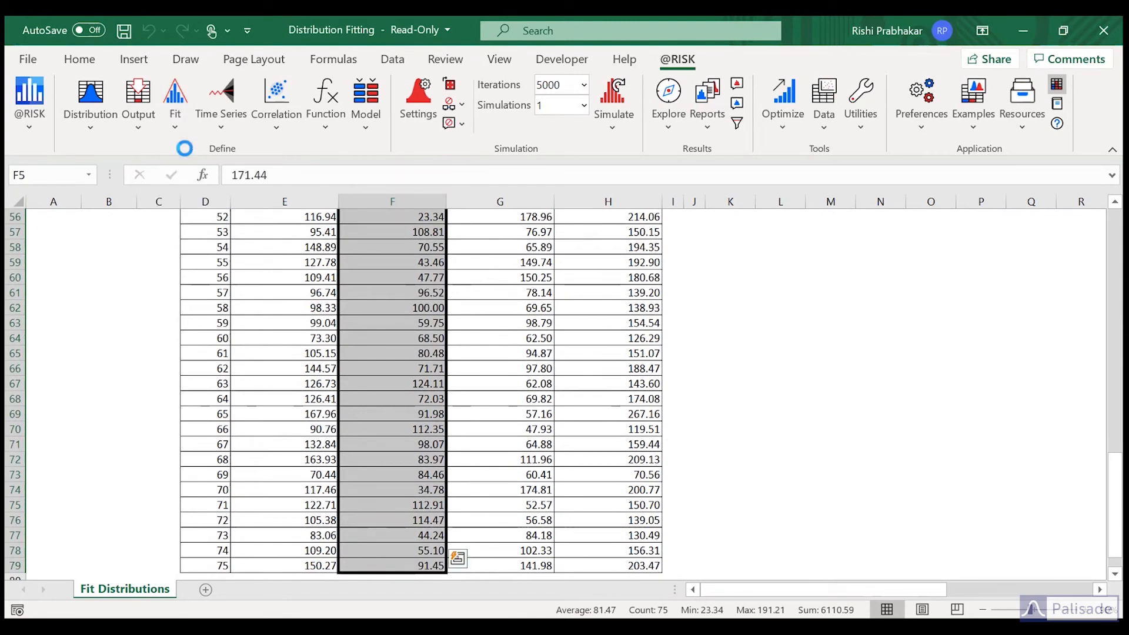
left_click(466, 131)
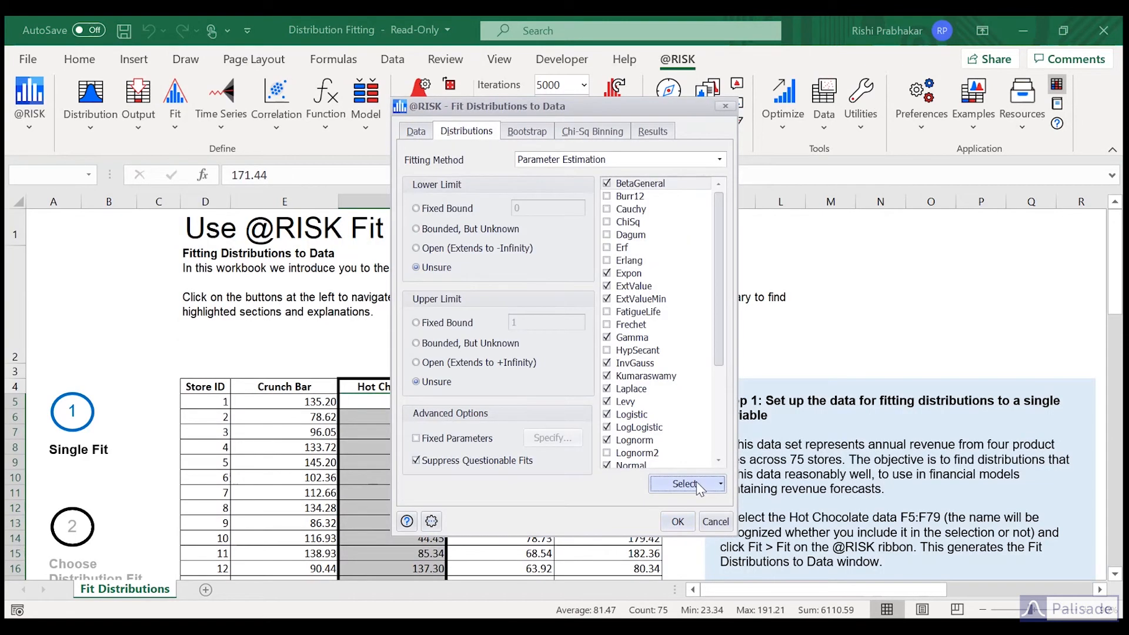
left_click(428, 229)
left_click(423, 362)
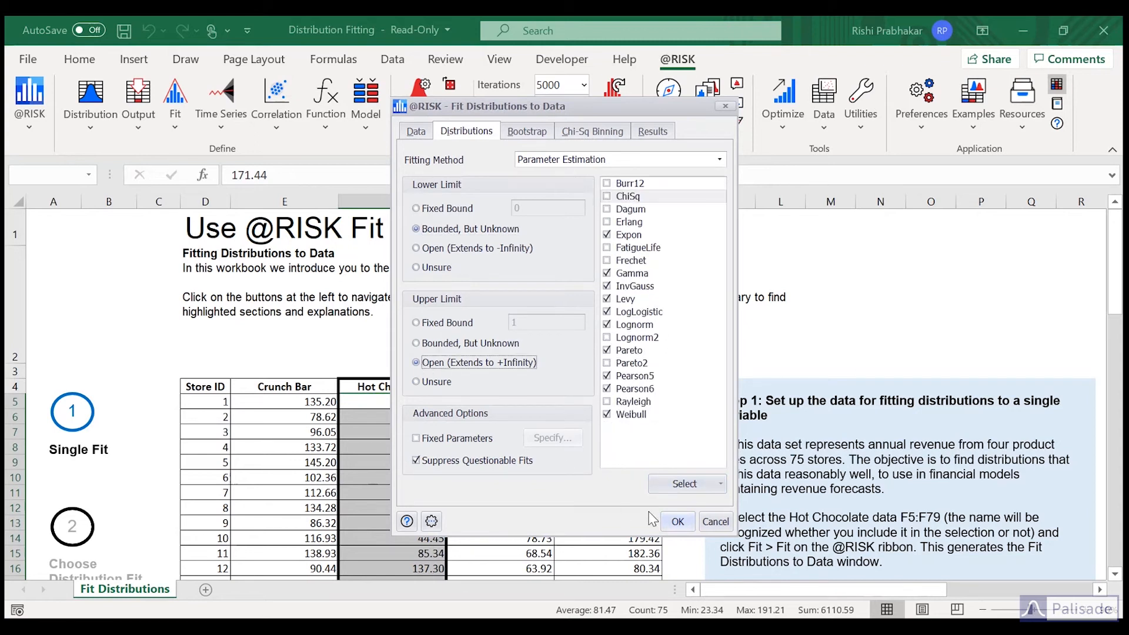
left_click(678, 521)
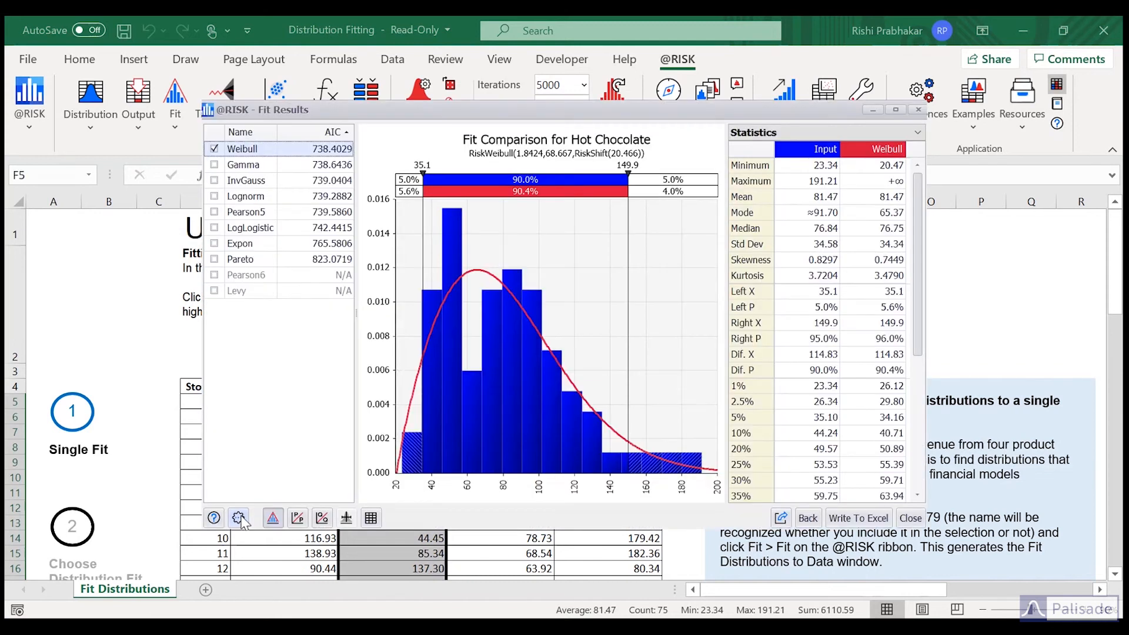
- Add the Gamma and Expon fits to the Hot Chocolate fit comparison
left_click(241, 517)
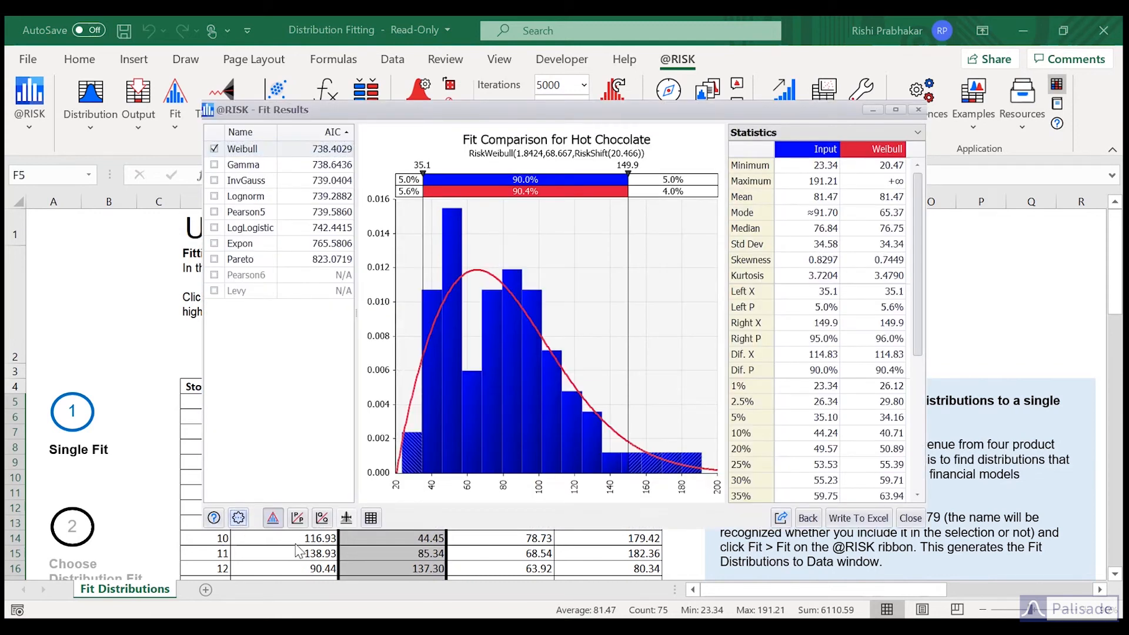
left_click(278, 375)
left_click(214, 165)
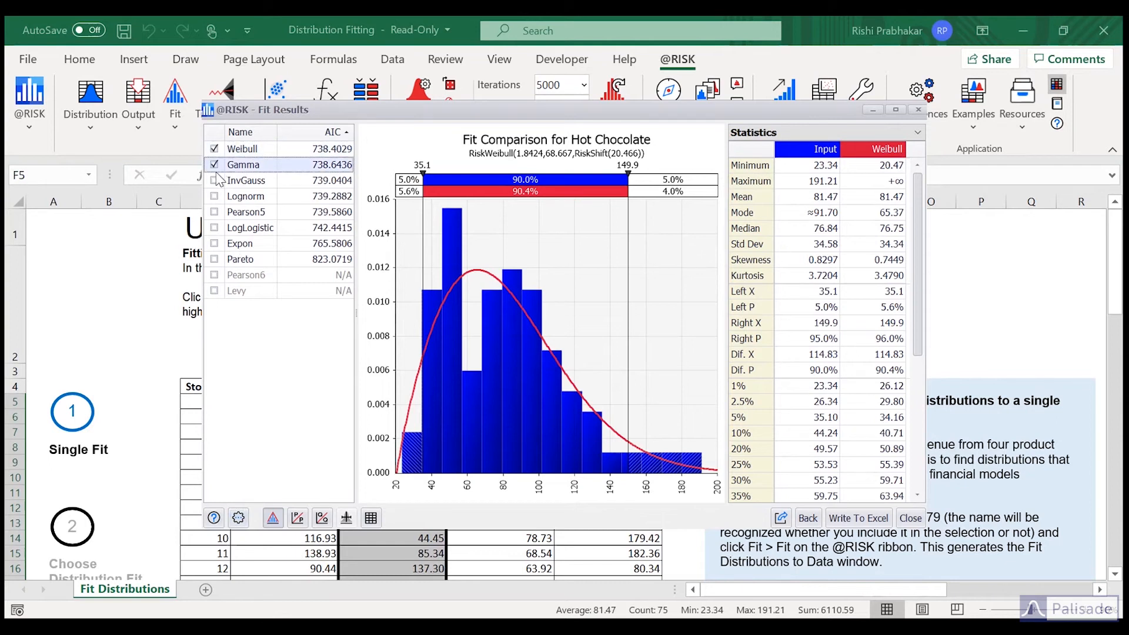
left_click(215, 243)
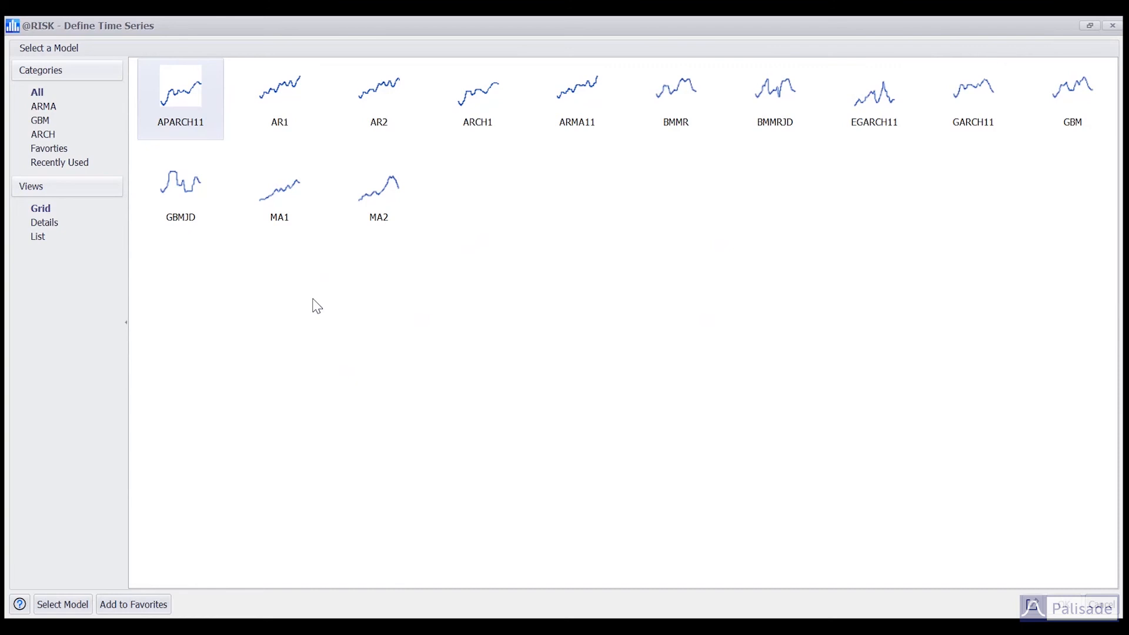
- Preview the BMMR time series model for the range F4:F27
double_click(686, 94)
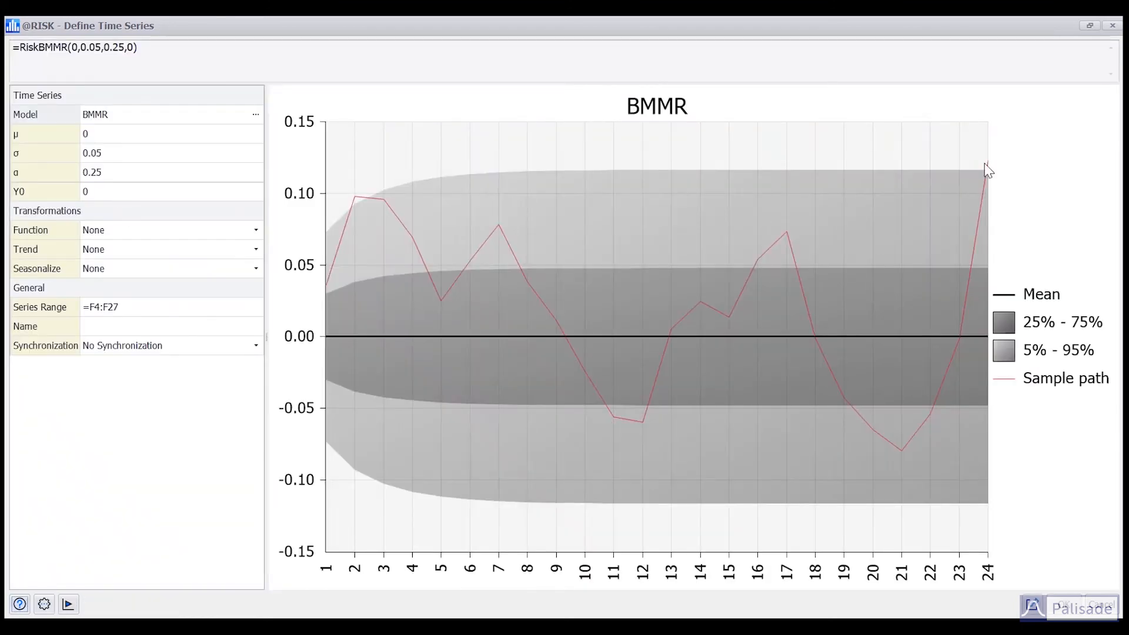
left_click(1112, 26)
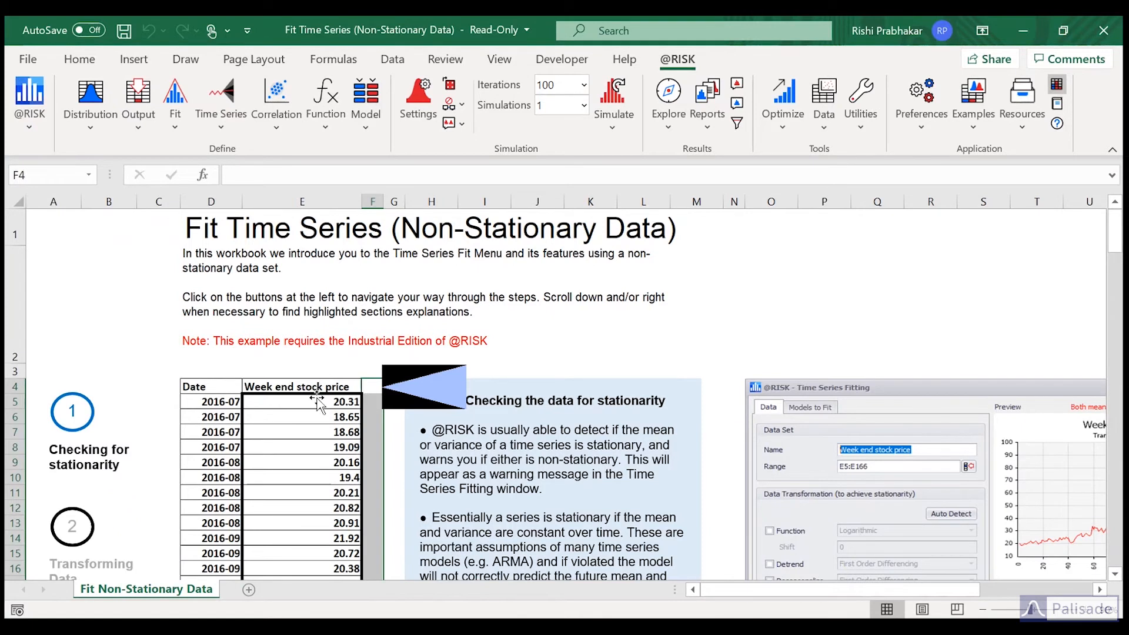
- Set up a time series fit for the week end stock price data in E5:E166
left_click_drag(314, 401, 313, 403)
key("shift+Up")
key("shift+Up")
key("shift+Up")
key("shift+Up")
key("shift+Up")
key("shift+Up")
key("shift+Up")
key("shift+Up")
key("shift+Up")
key("shift+Up")
key("shift+Up")
key("shift+Up")
key("shift+Up")
key("shift+Up")
key("shift+Up")
key("shift+Up")
key("shift+Up")
key("shift+Up")
key("shift+Up")
key("shift+Up")
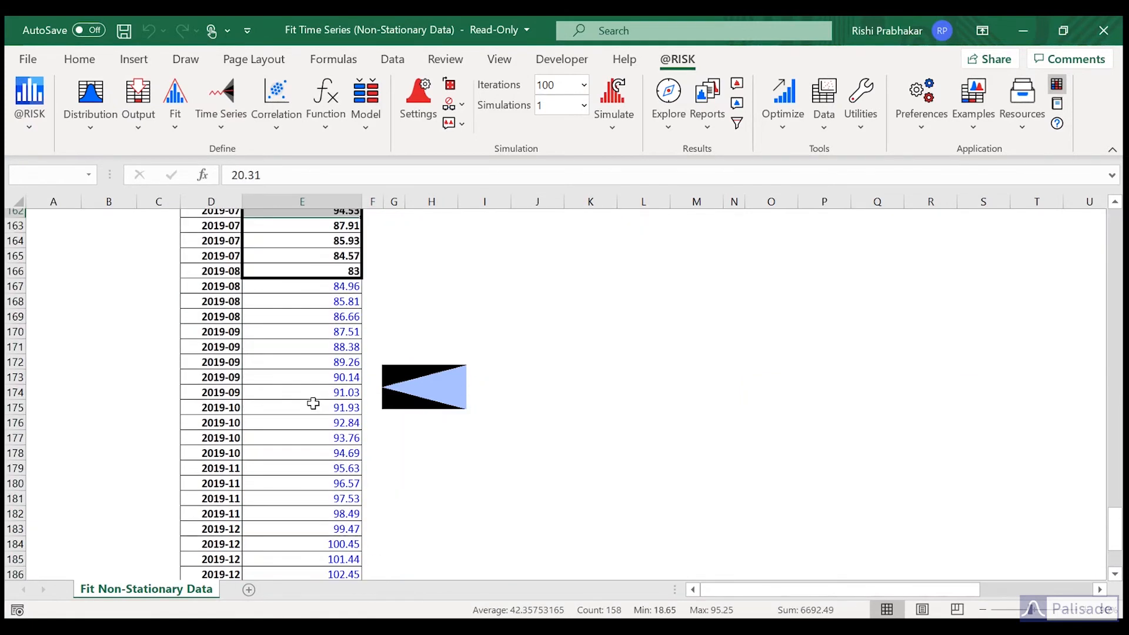
key("shift+Down")
key("shift+Down")
key("shift+Down")
key("shift+Down")
key("shift+Down")
key("shift+Down")
key("shift+Down")
left_click(217, 130)
left_click(236, 182)
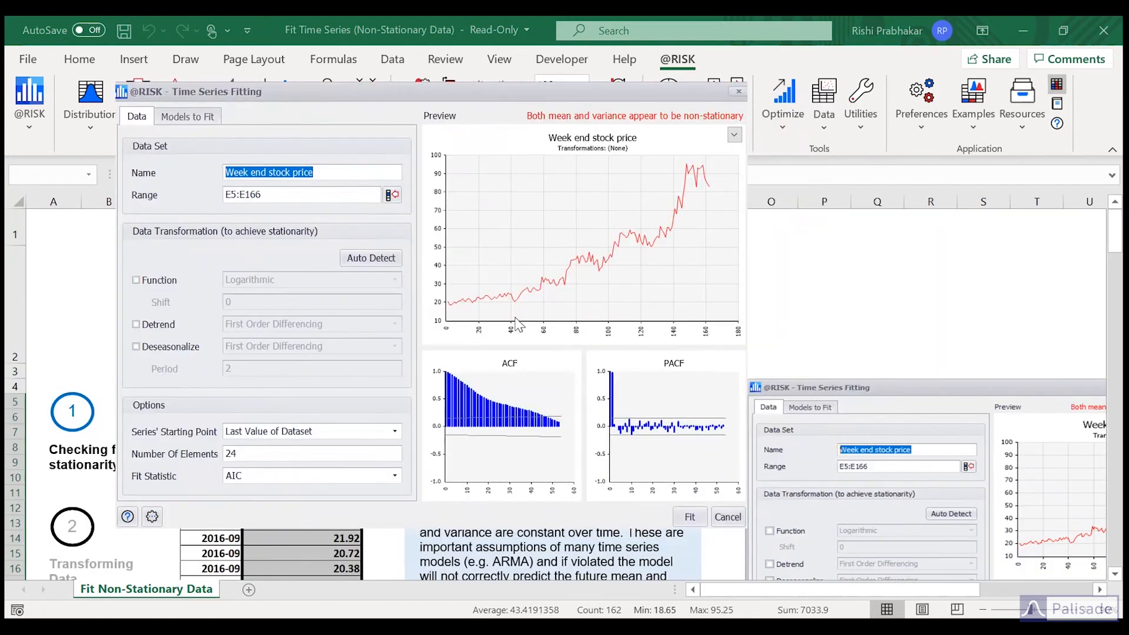
- Auto-detect the data transformation for the week end stock price series and run the time series fit
left_click(195, 118)
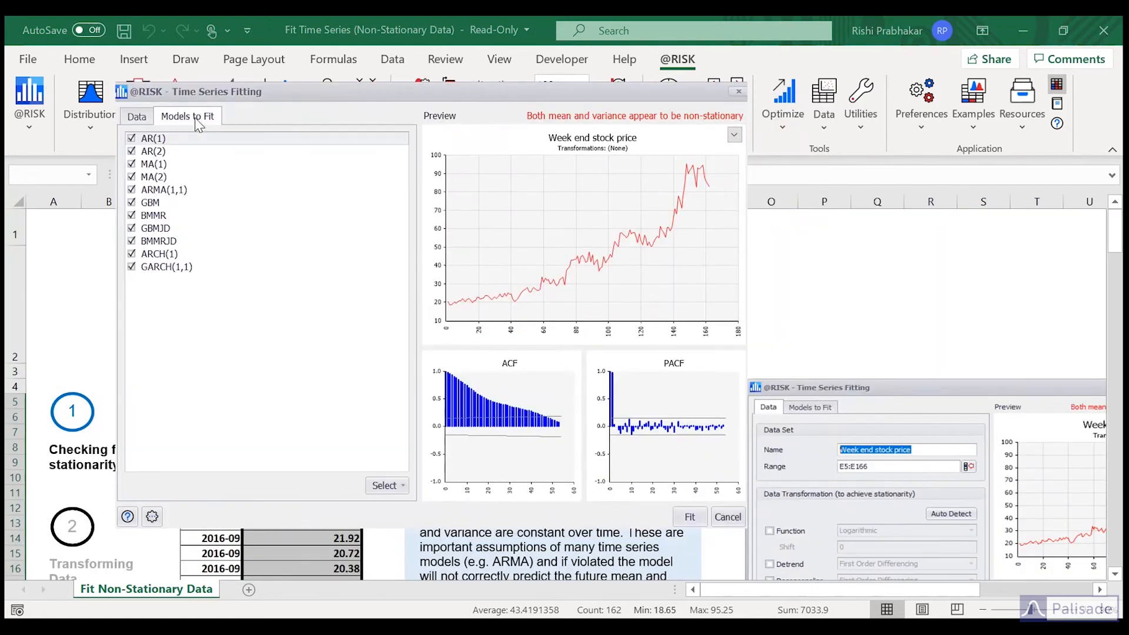
left_click(140, 116)
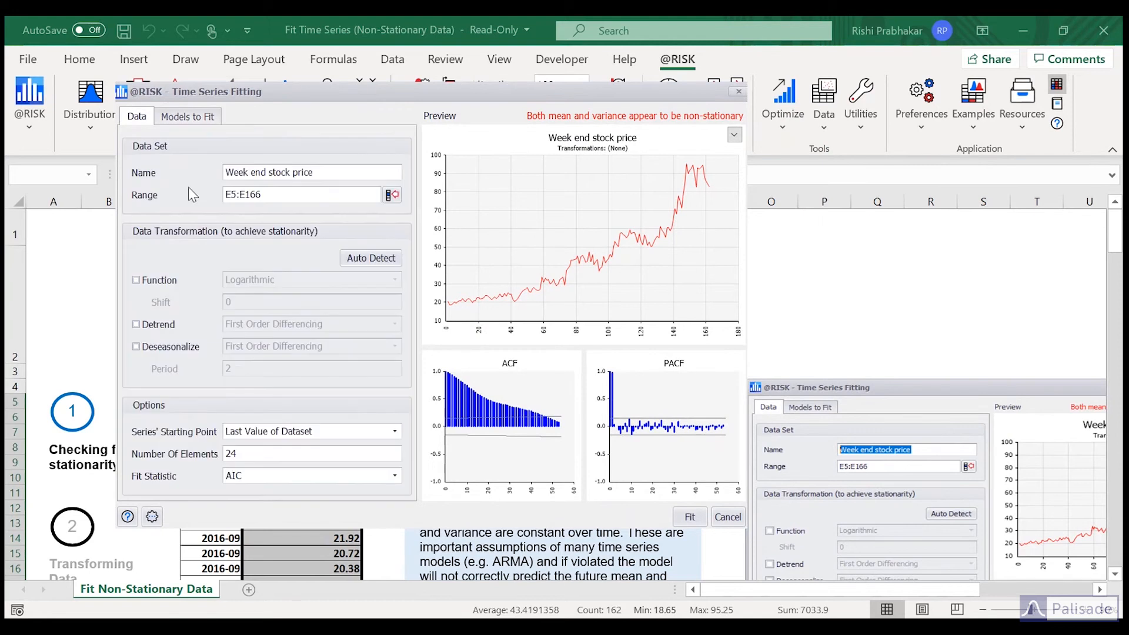
left_click(361, 260)
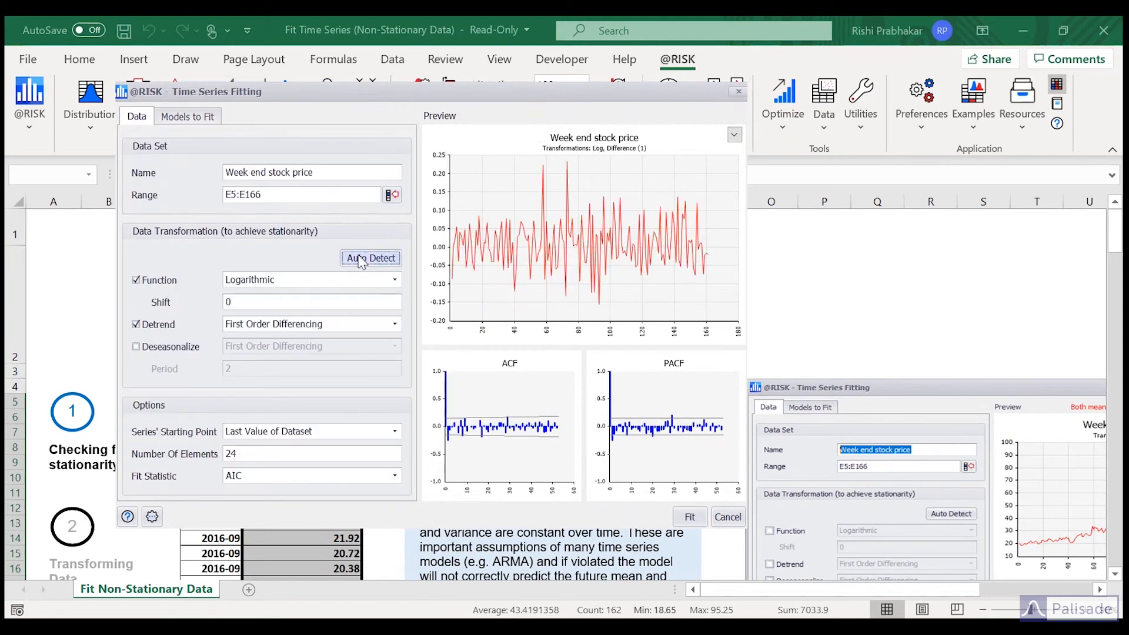
left_click(685, 517)
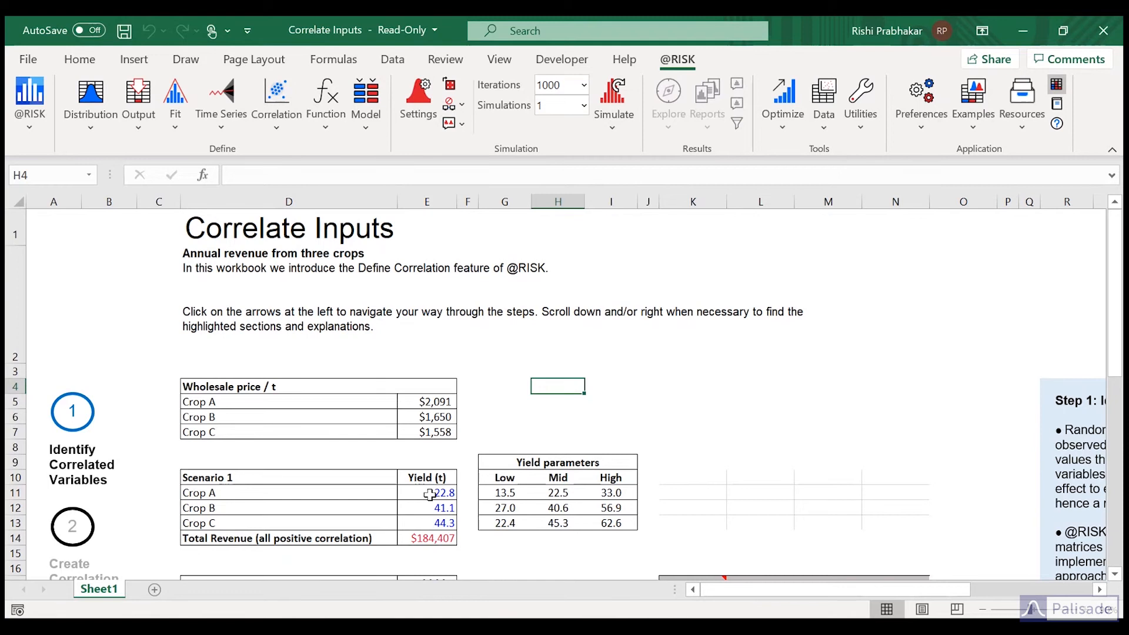
- Create a new correlation matrix for the Scenario 1 crop yields in E11:E13
left_click_drag(429, 494, 435, 523)
left_click(276, 132)
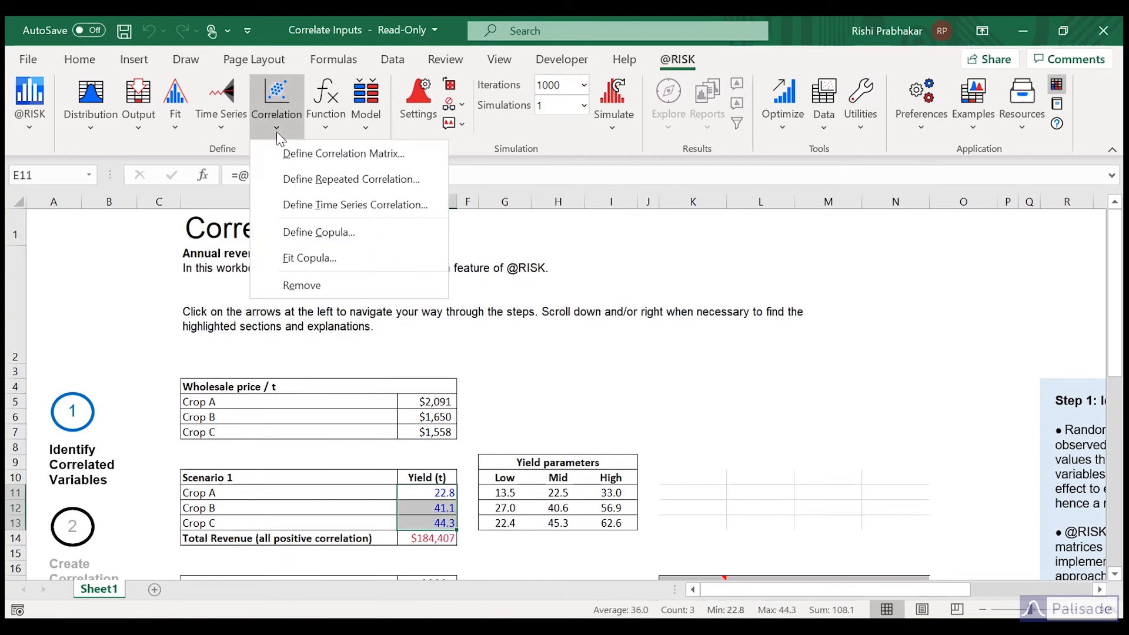
left_click(344, 154)
left_click(669, 360)
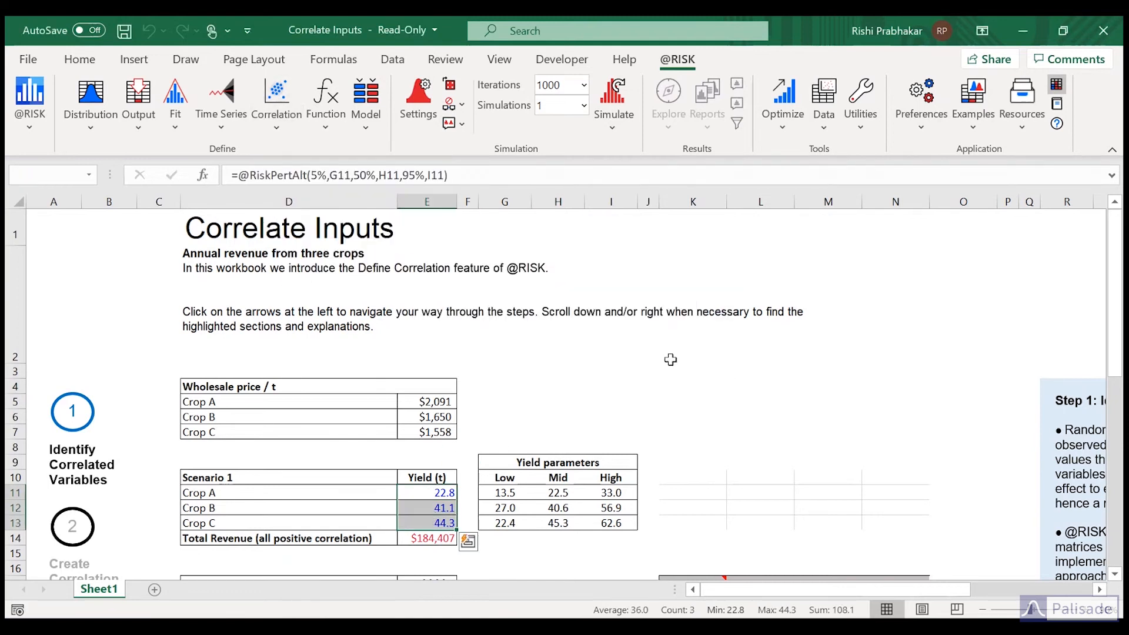
- Set the yield correlations to 0.8 for Crops A–B and 0.5 for A–C and B–C, and place the matrix in K10:N13
left_click(547, 272)
type(".8")
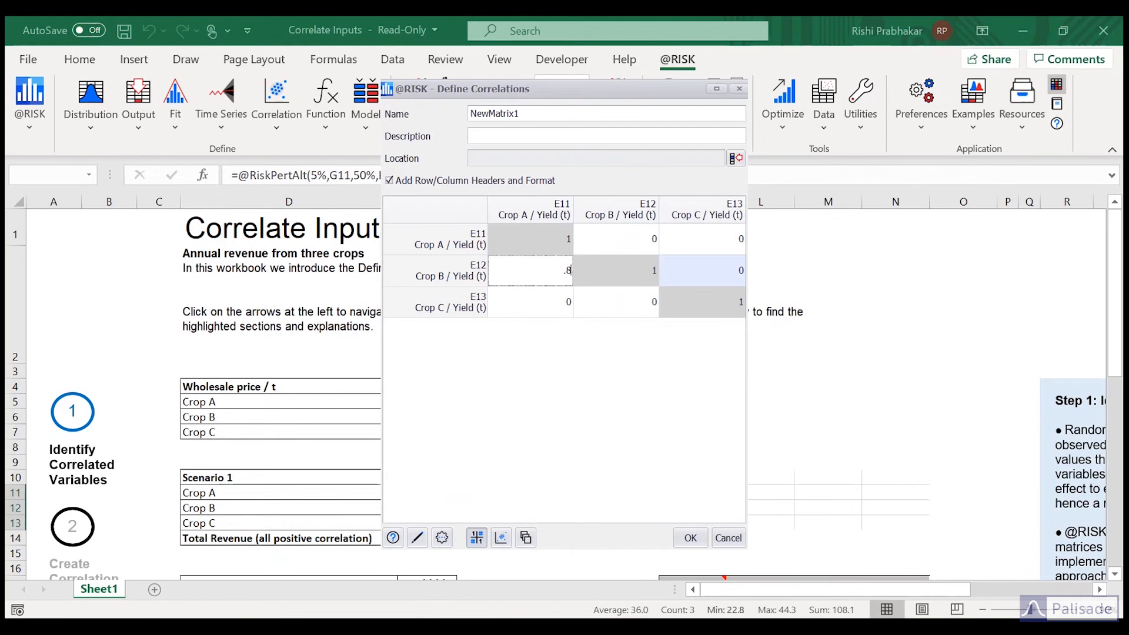
left_click(564, 302)
type(".5")
left_click(623, 303)
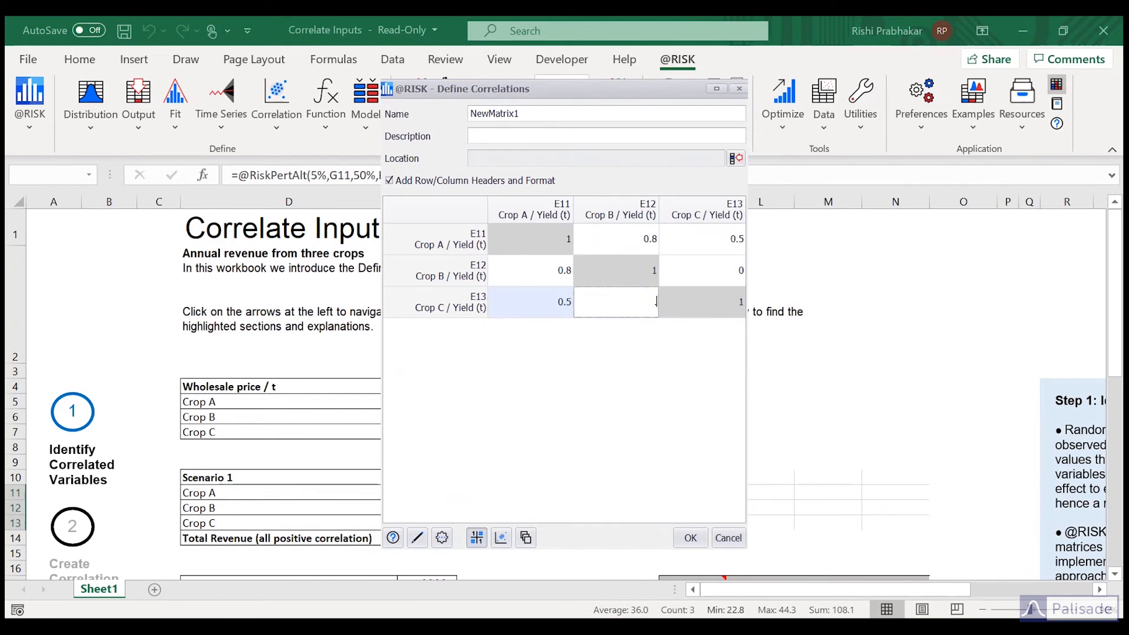
type(".5")
key("Up")
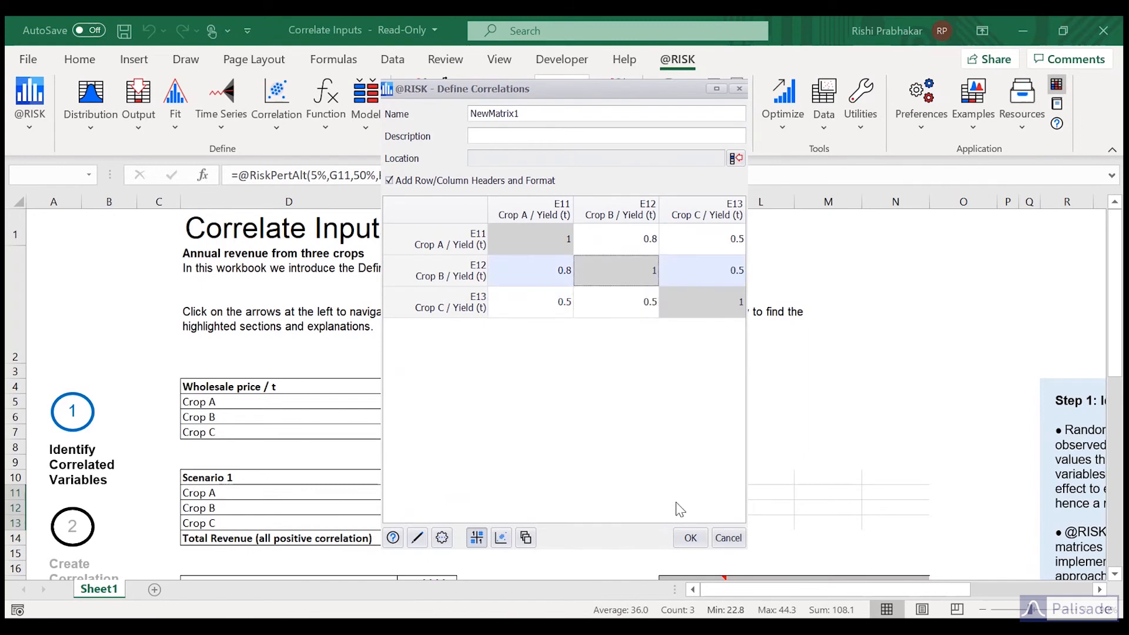
left_click(691, 539)
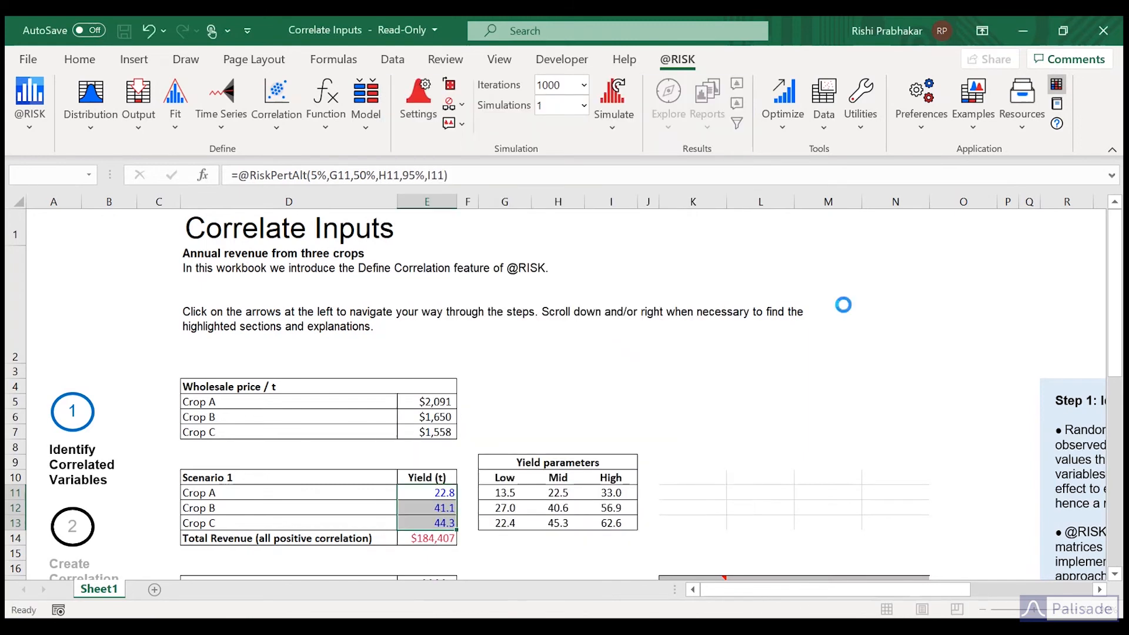
- Reopen the Scenario 1 yield correlation matrix from the sheet and view its scatter plots
left_click(826, 523)
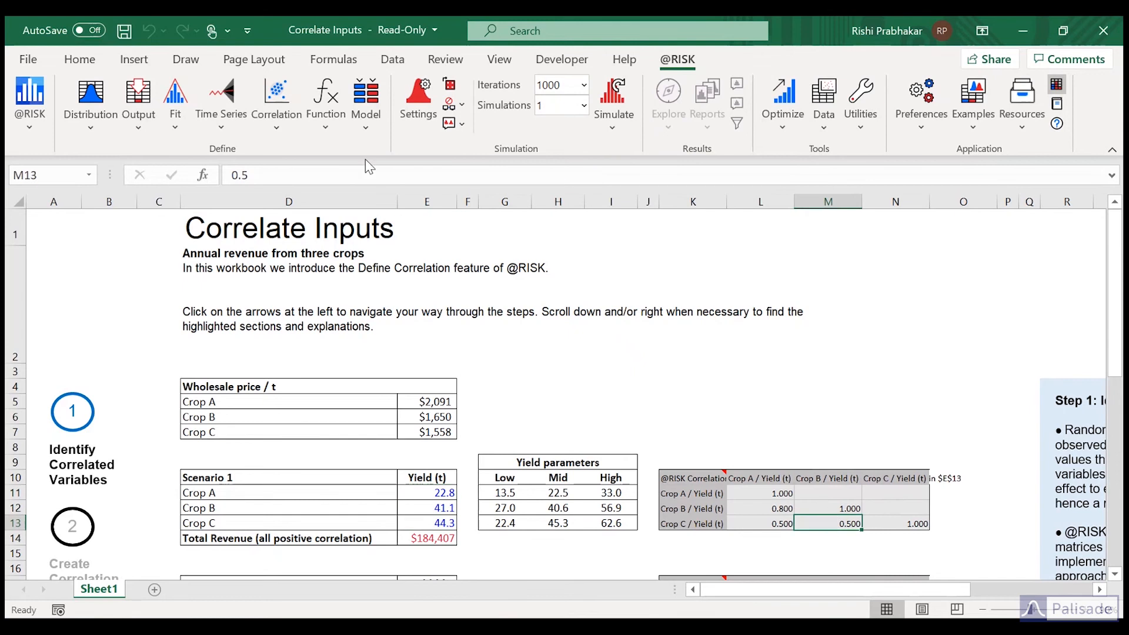
left_click(276, 97)
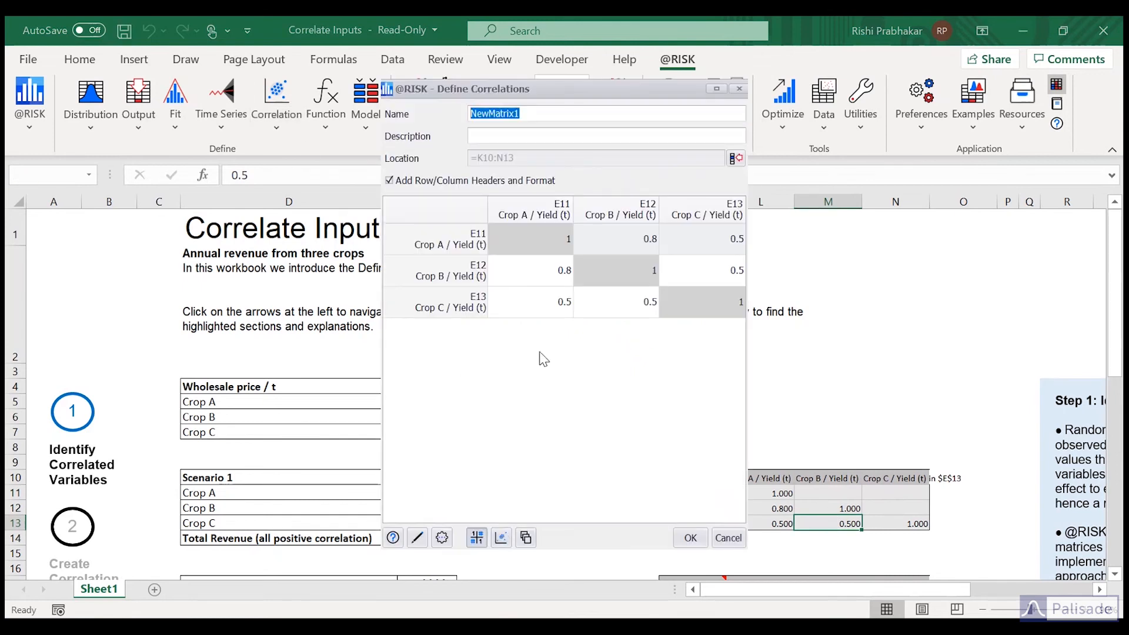
left_click(502, 538)
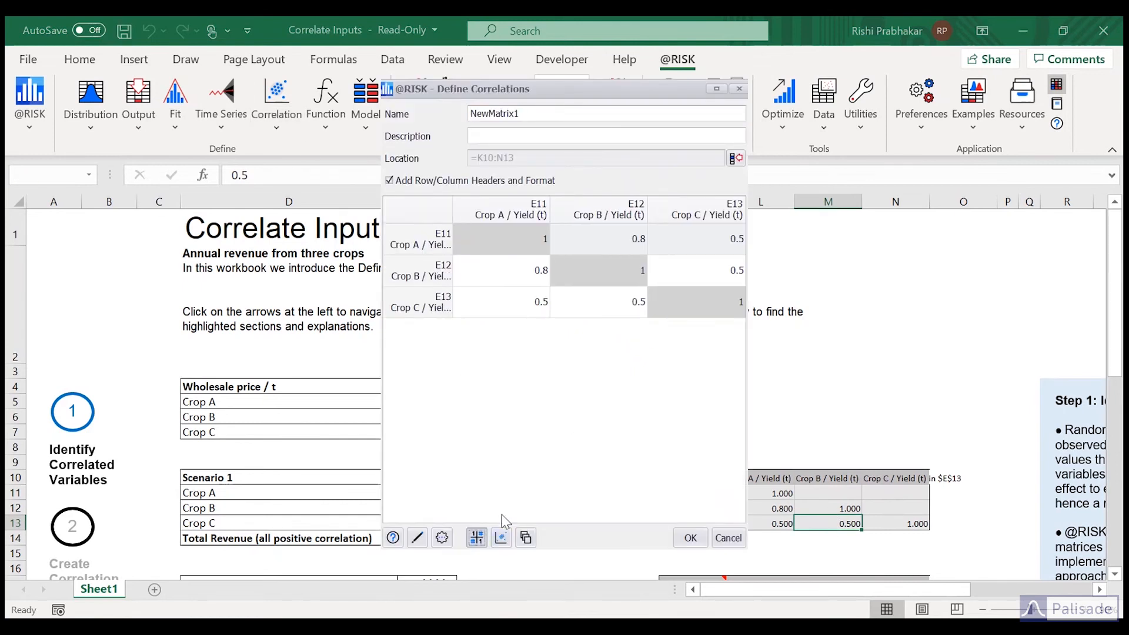
left_click(502, 537)
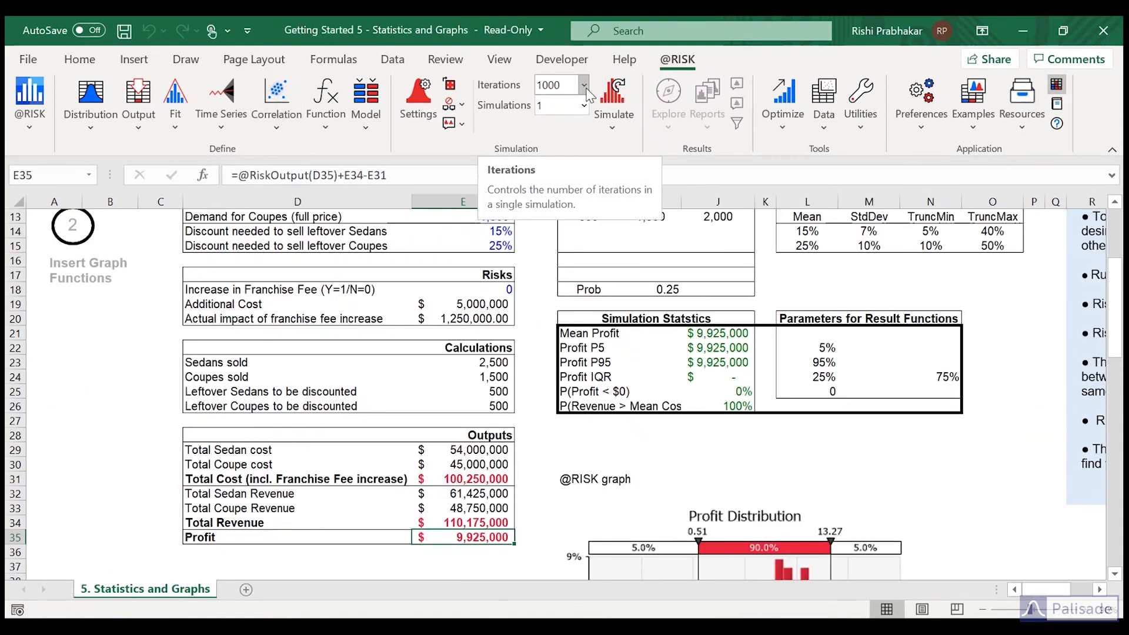
- Run a simulation of the profit model with 5000 iterations and Show Output Graph as the automatic results display
left_click(585, 90)
left_click(562, 189)
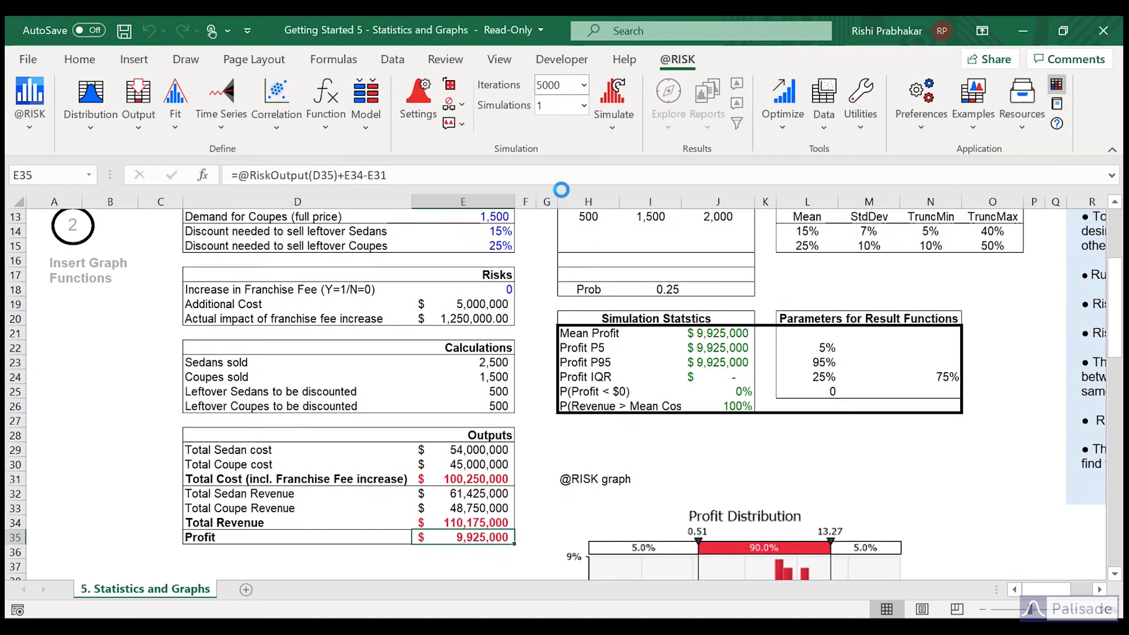
left_click(454, 123)
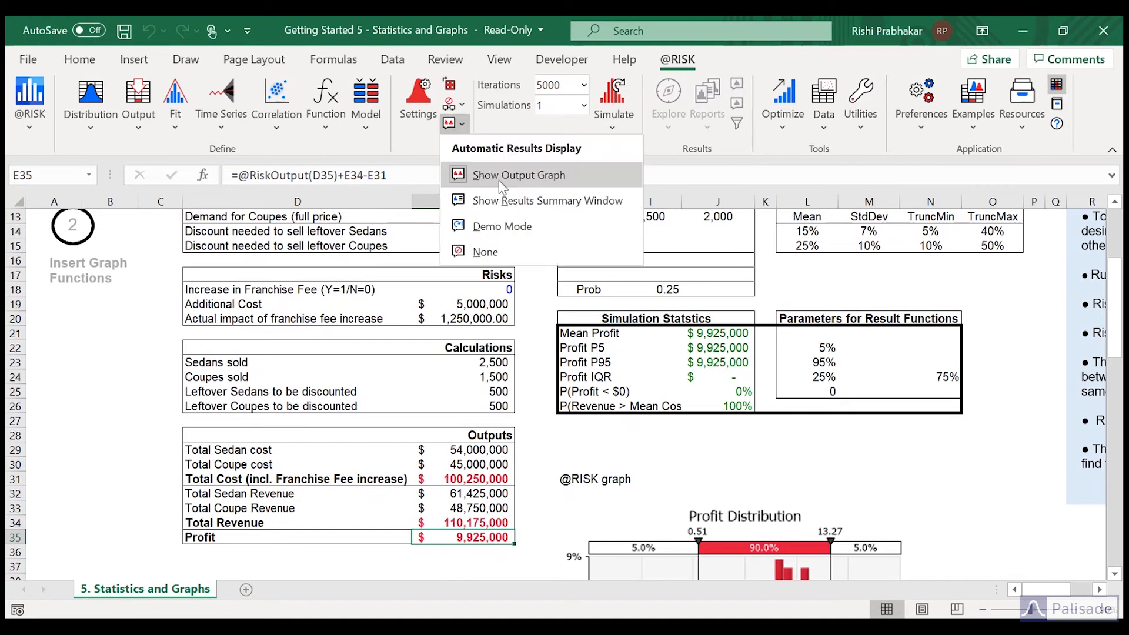
left_click(509, 180)
left_click(614, 94)
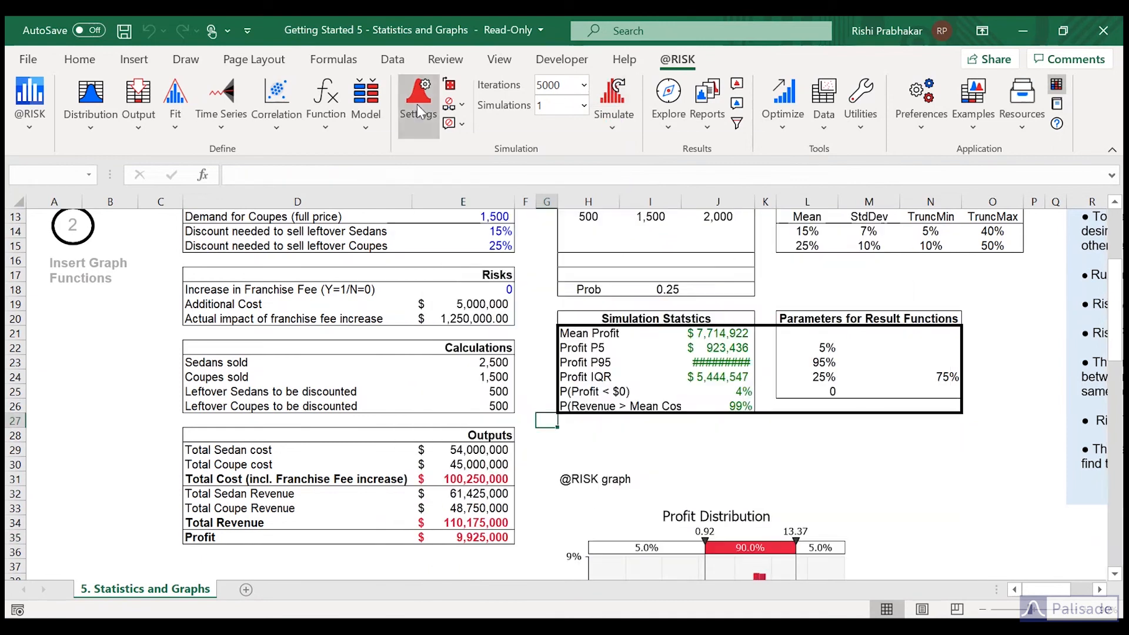
- Review the Enabled multiple-CPU option and its CPU counts in the simulation settings, leaving without applying changes
left_click(418, 104)
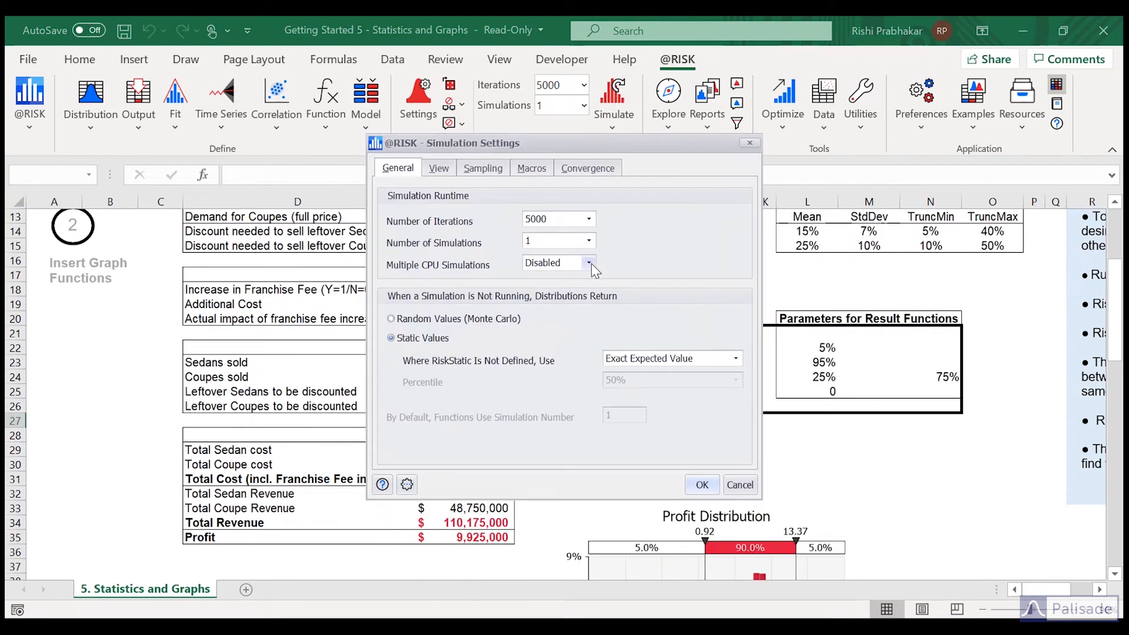
left_click(589, 263)
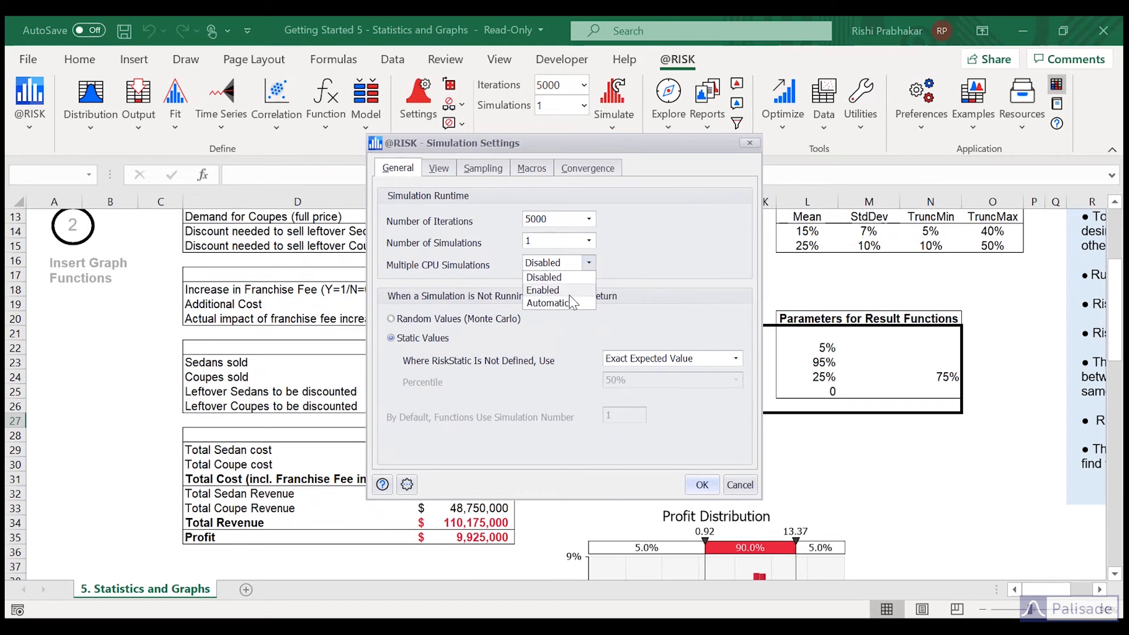
left_click(547, 290)
left_click(736, 263)
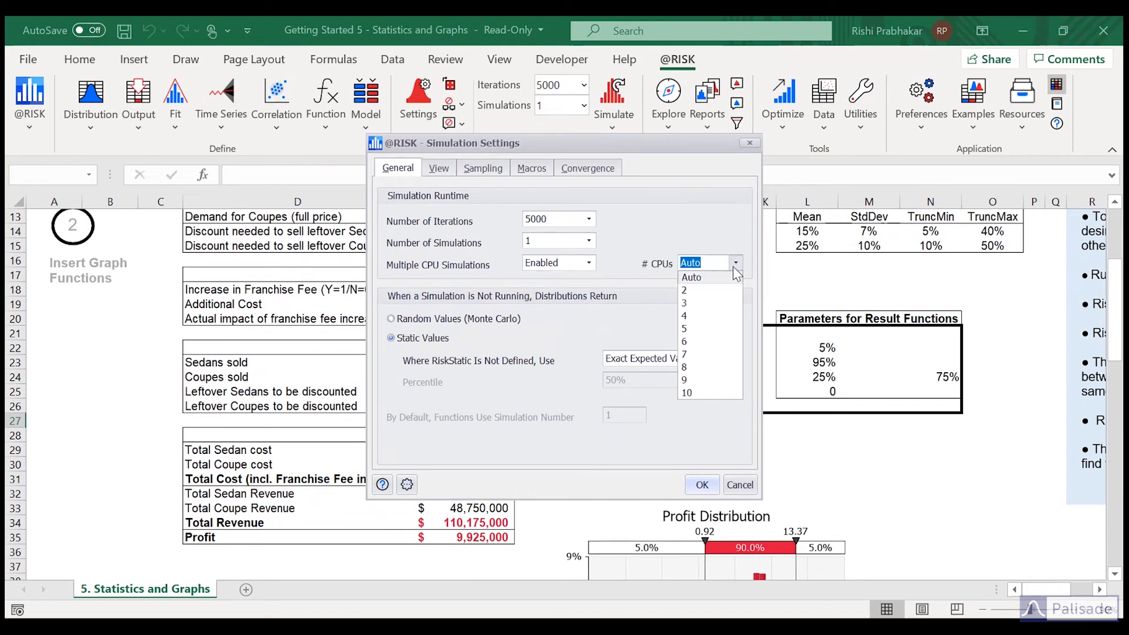
left_click(749, 484)
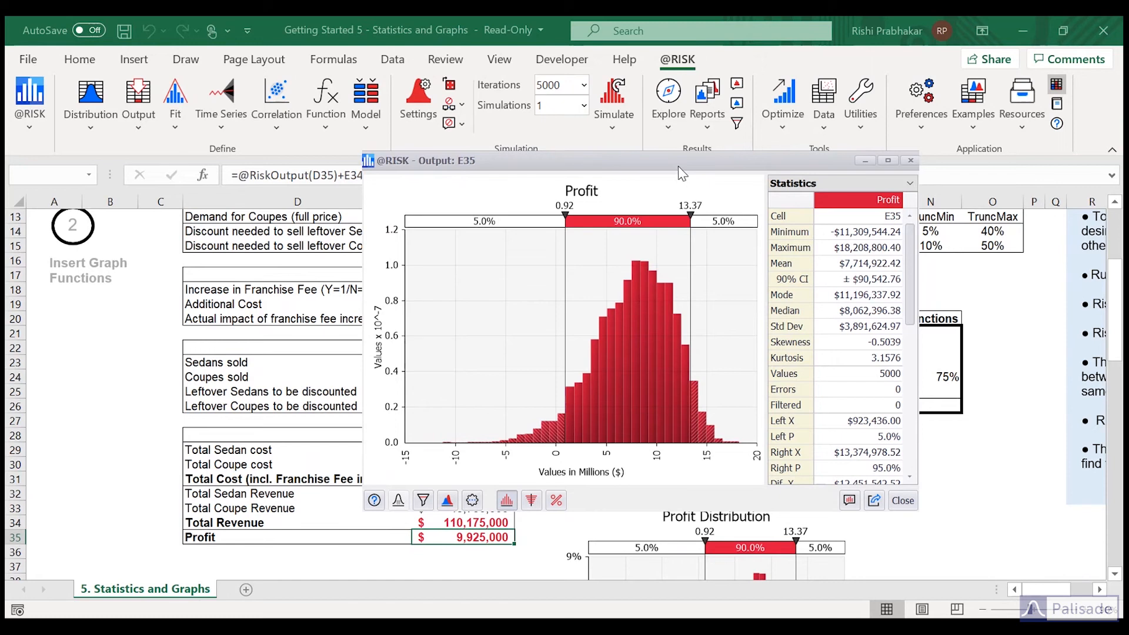
- Set the left delimiter of the Profit output graph to 0 and close the graph
left_click(566, 205)
type("0")
key("Return")
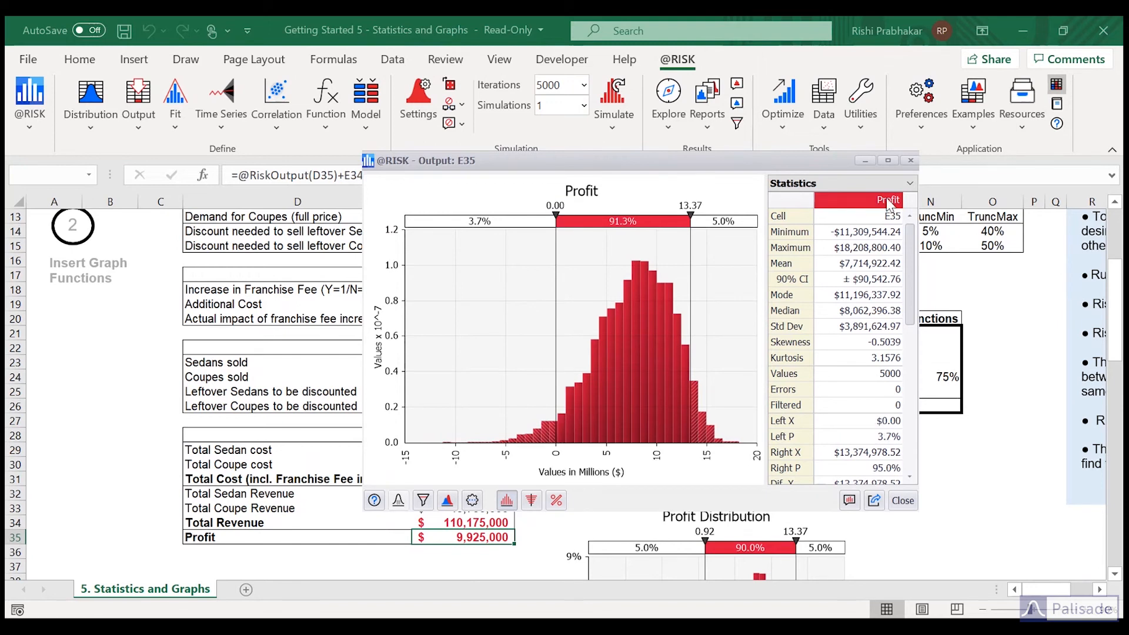
left_click(912, 162)
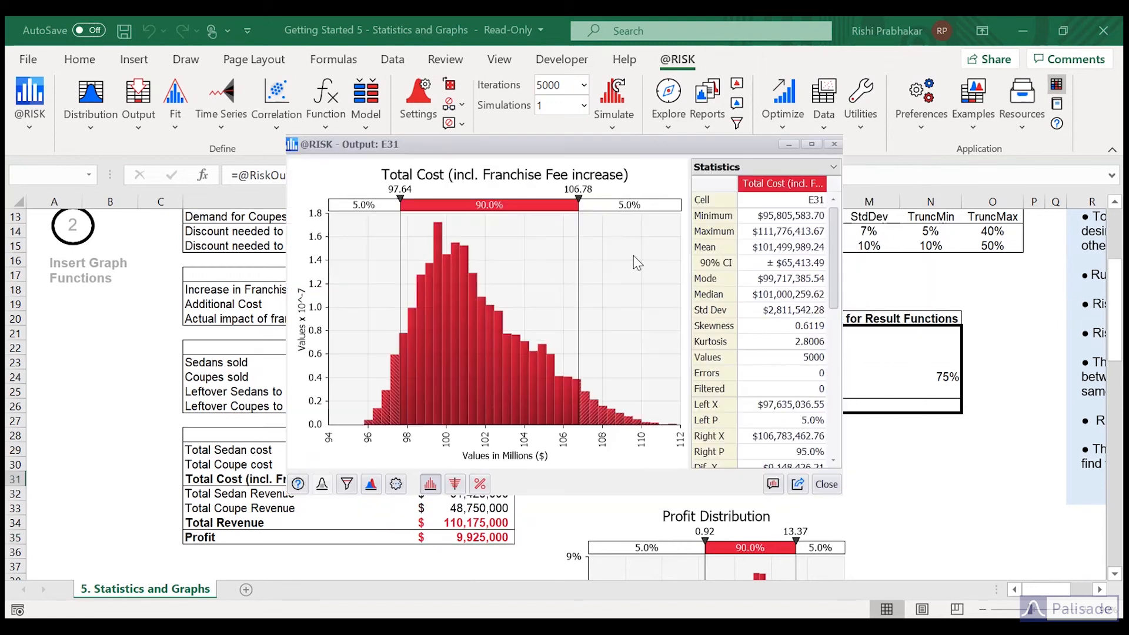
- Set the Total Cost graph's right tail probability to 10% and display the graph as an ascending cumulative curve
left_click(629, 205)
type("10")
key("Return")
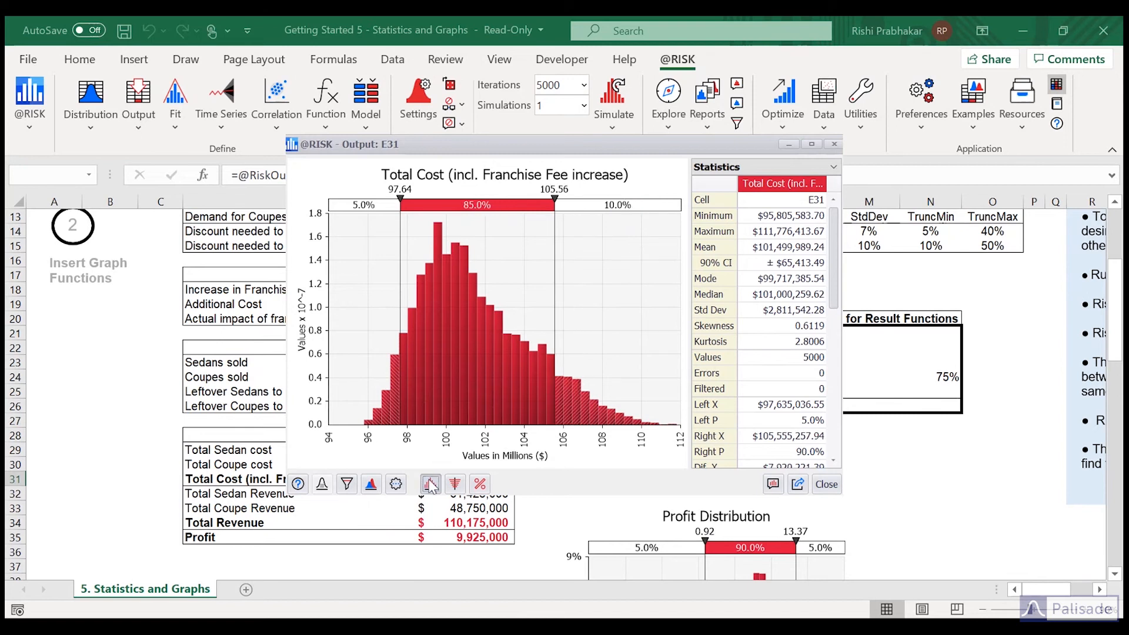
left_click(463, 443)
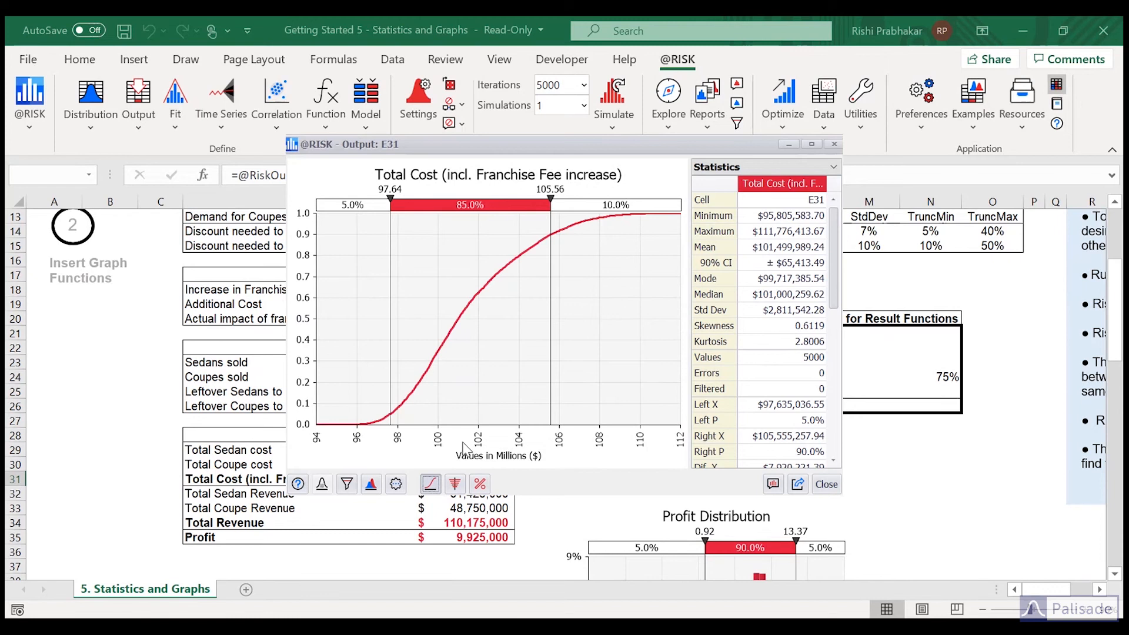
- Overlay the Total Revenue output from E34 on the Total Cost histogram
left_click(372, 485)
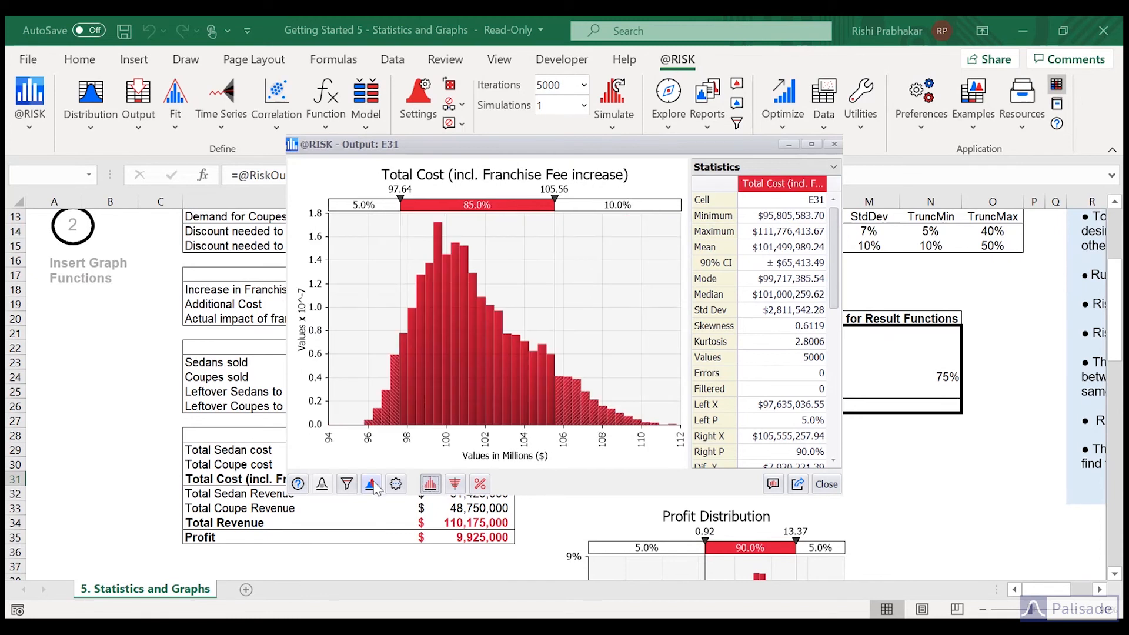
left_click(371, 484)
left_click(401, 506)
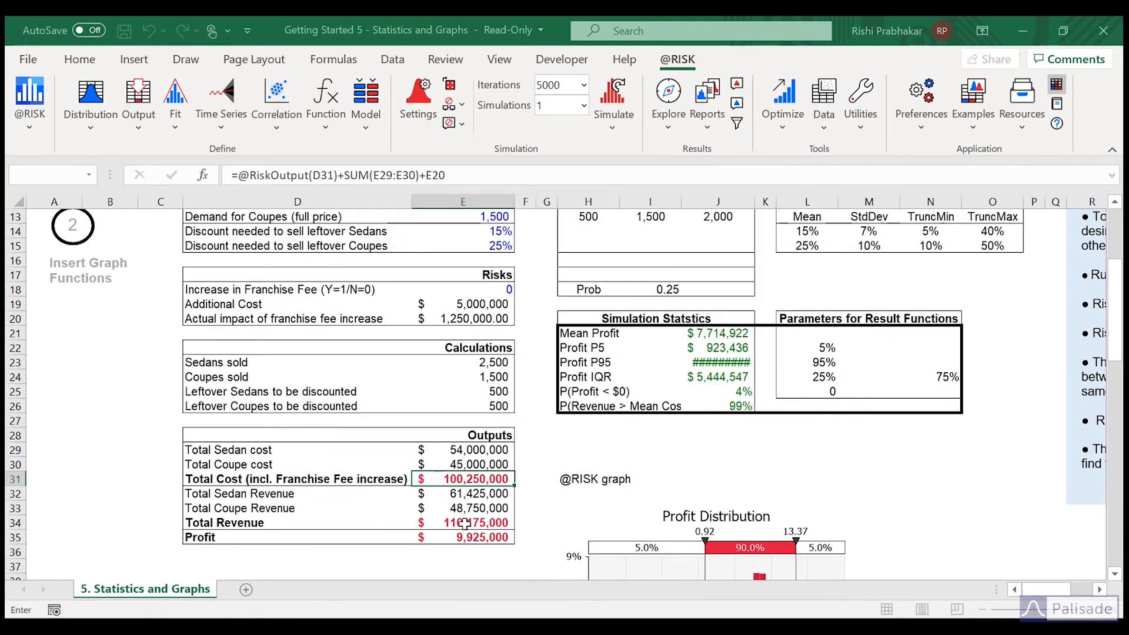
left_click(461, 522)
left_click(760, 329)
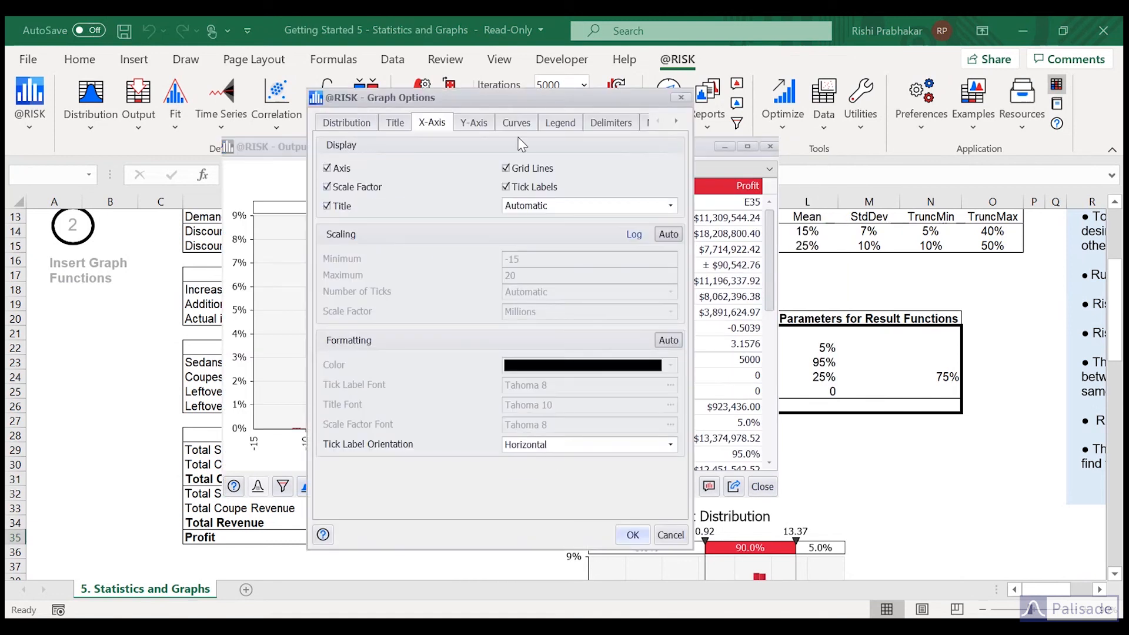
- Format the Profit graph's curve in blue as a smooth, solid-filled curve instead of bars
left_click(517, 124)
left_click(671, 171)
left_click(670, 194)
left_click(697, 372)
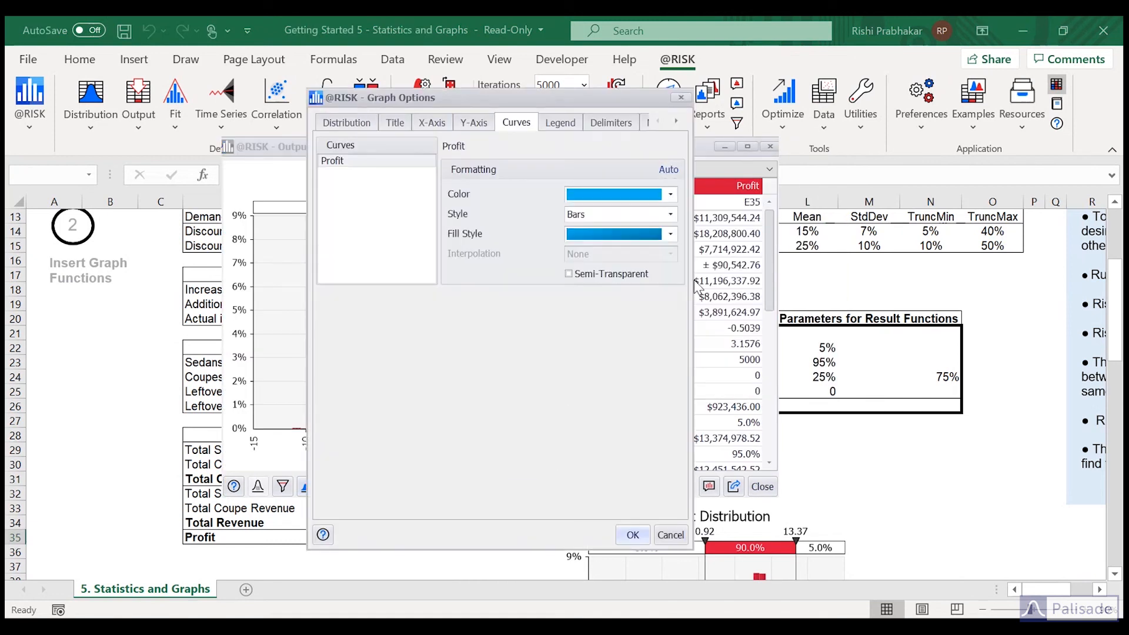
left_click(670, 215)
left_click(622, 256)
left_click(622, 253)
left_click(592, 294)
left_click(633, 534)
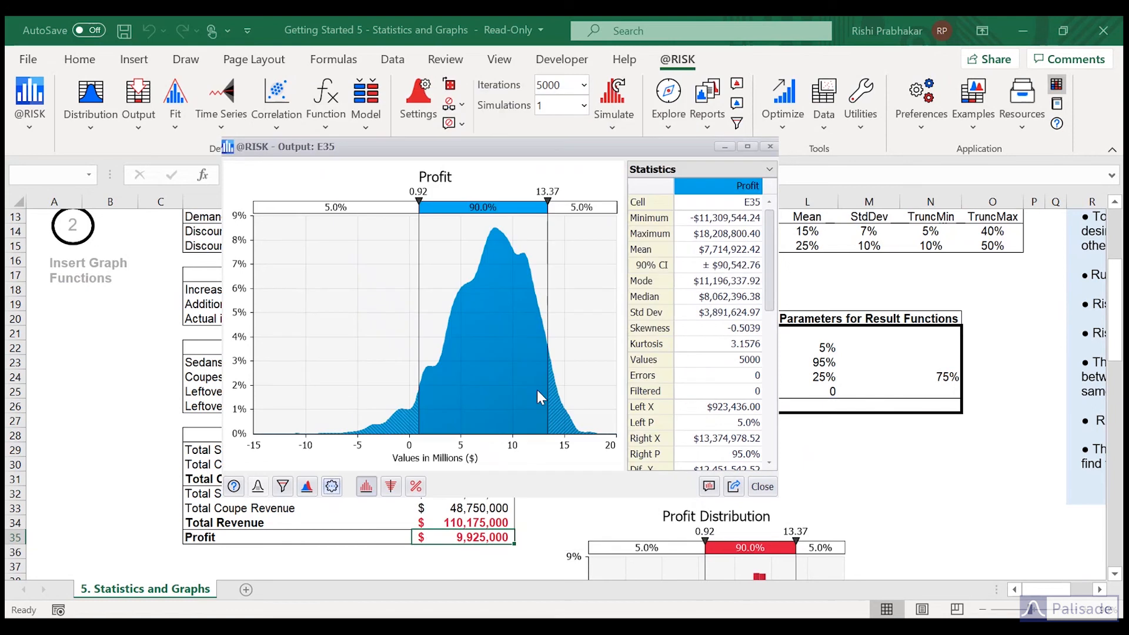
- Set the Profit graph's number of histogram bins to 20
left_click(331, 485)
double_click(563, 400)
type("20")
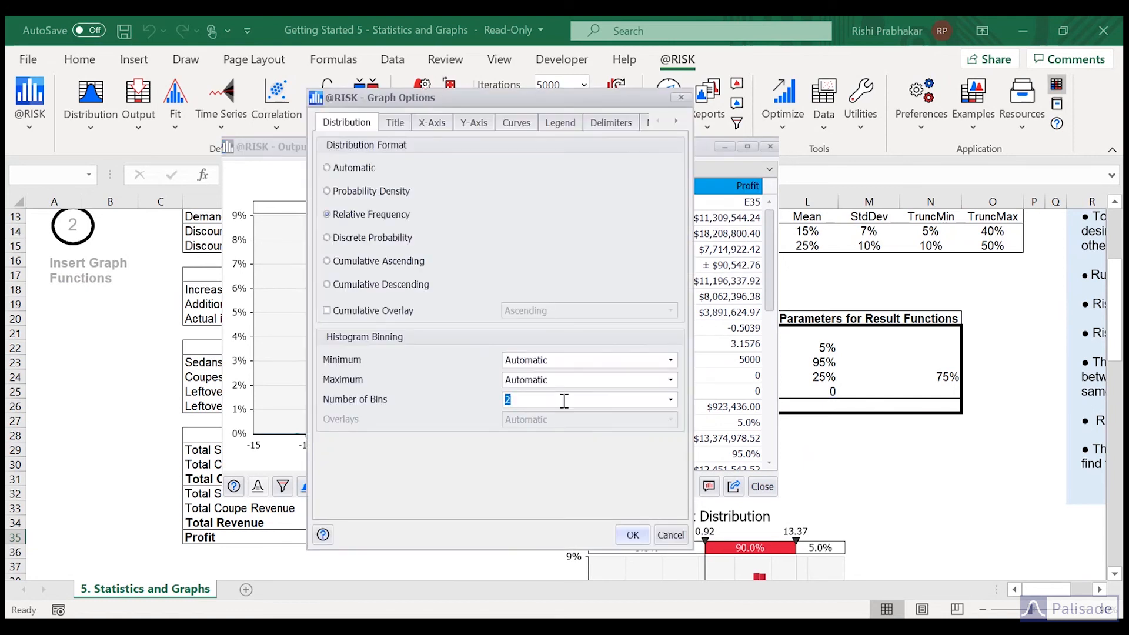
key("Return")
- Set the Profit graph's number of histogram bins to 10
left_click(333, 486)
left_click_drag(523, 401, 497, 400)
type("10")
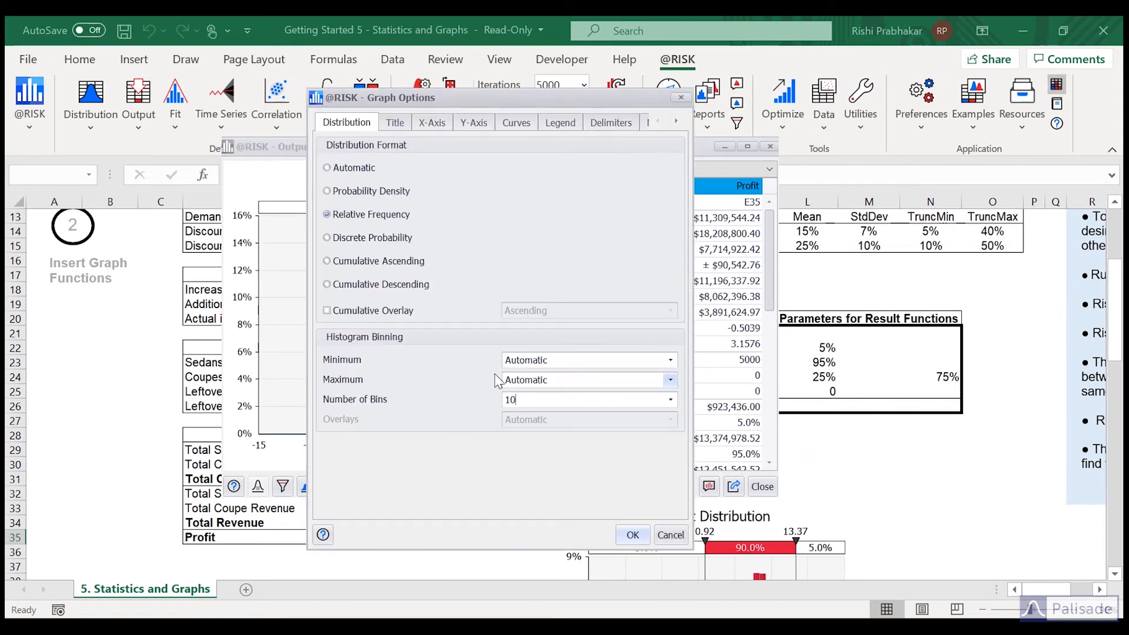
key("Return")
- Add Mean, Minimum and Maximum markers to the Profit graph and open its export options
left_click(331, 485)
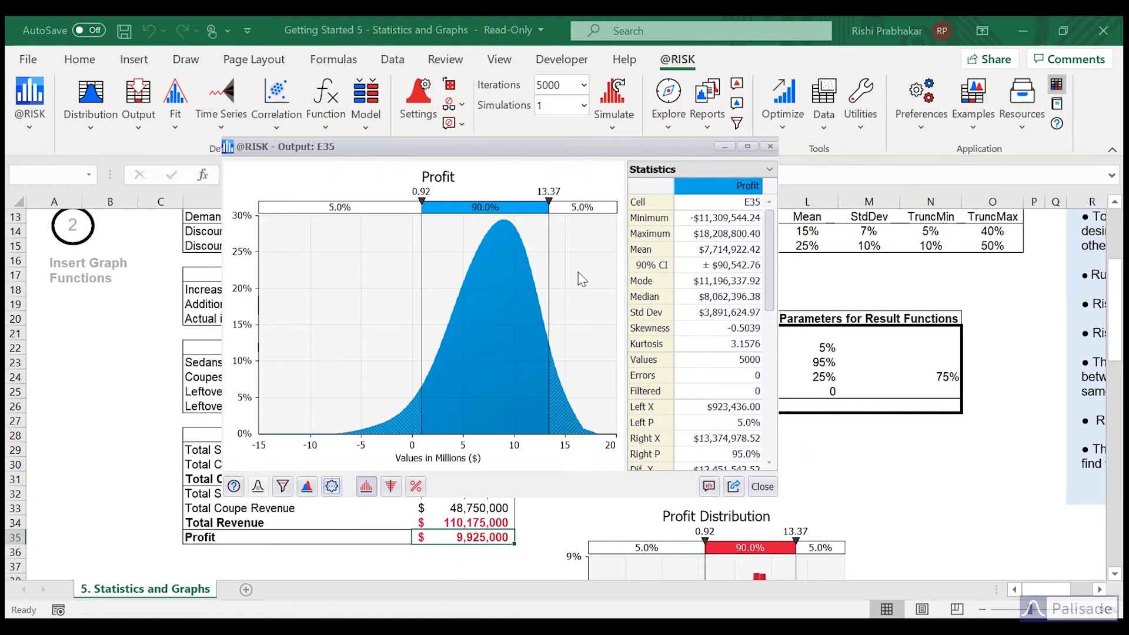
left_click(600, 121)
left_click(324, 205)
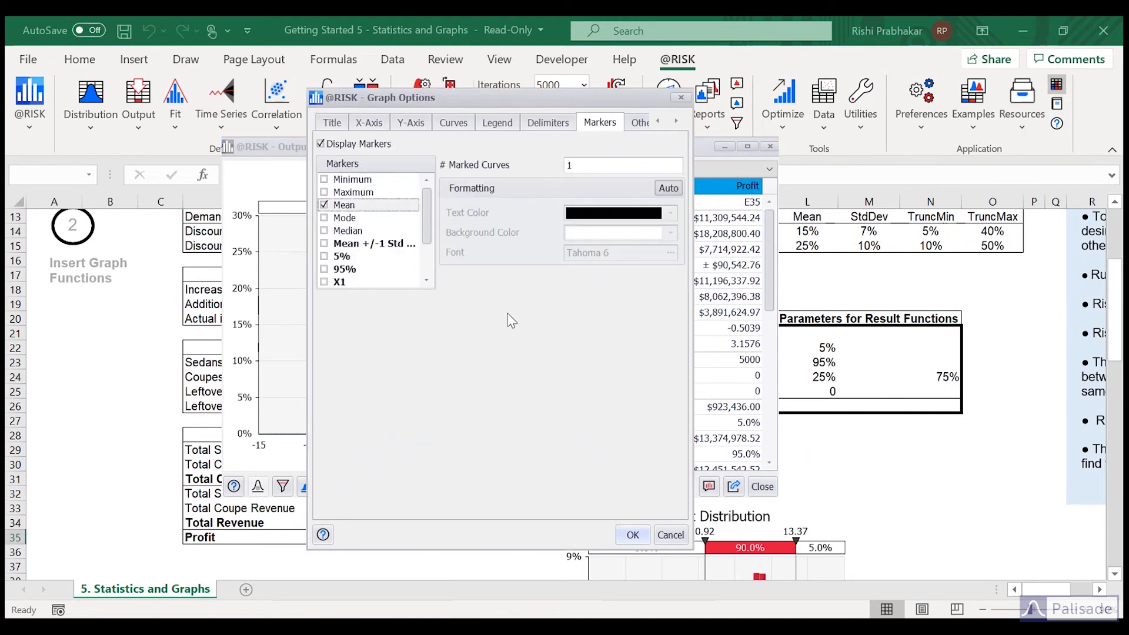
left_click(325, 179)
left_click(324, 192)
left_click(632, 535)
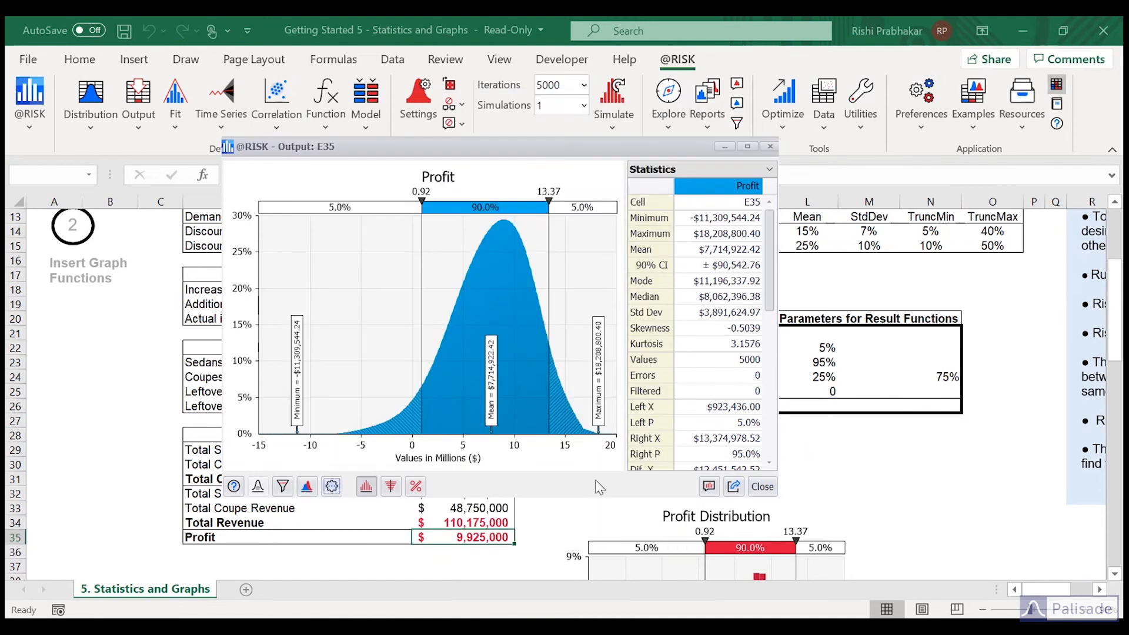
left_click(736, 490)
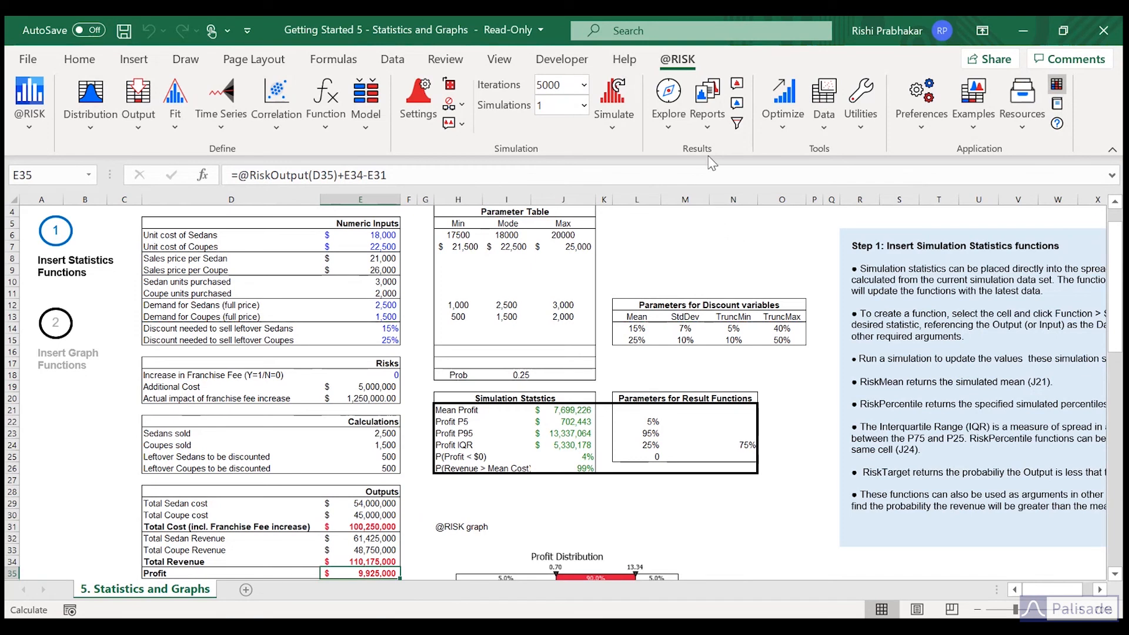
- Set up a Compact Output report for Profit in E35 with Relative Frequency format and preview it
left_click(712, 133)
left_click(717, 160)
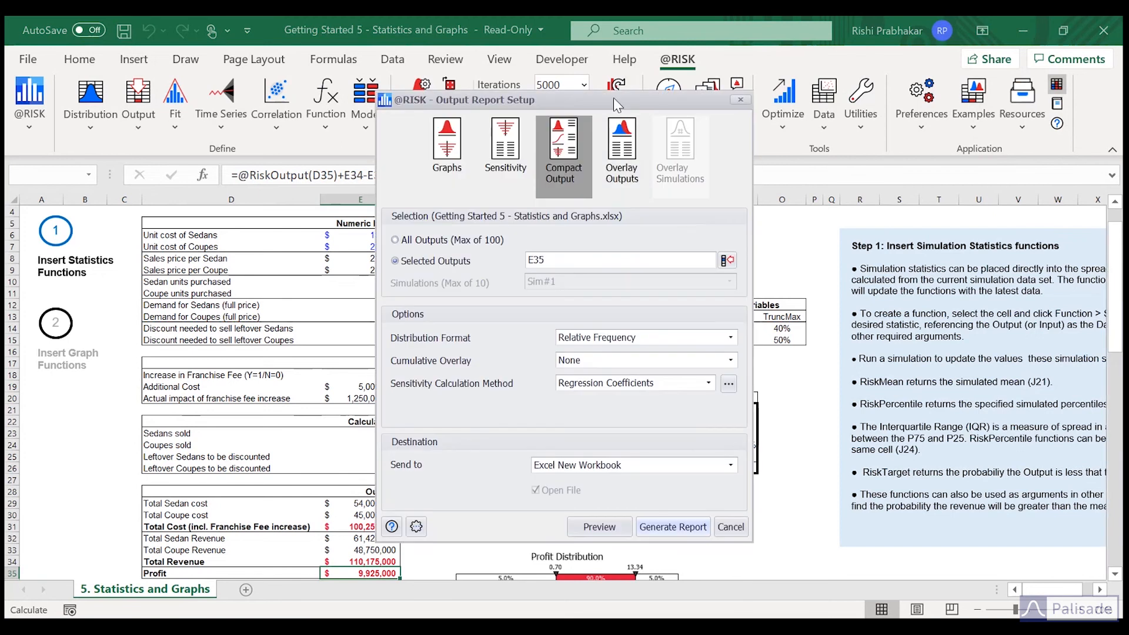
left_click_drag(616, 105, 347, 108)
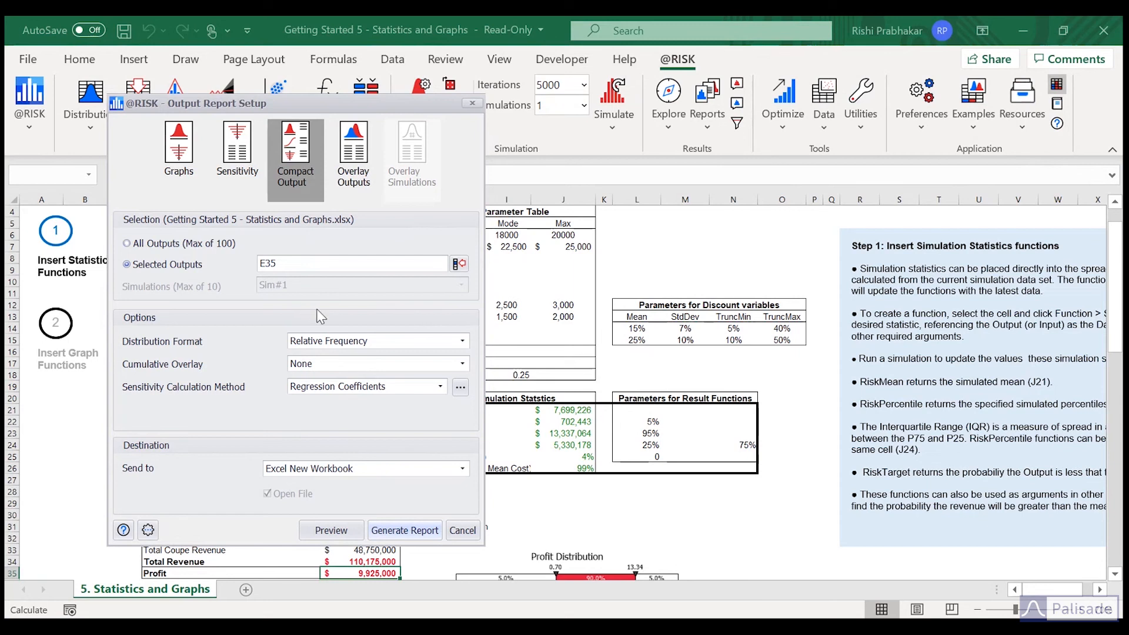
left_click(462, 341)
left_click(464, 344)
left_click(332, 531)
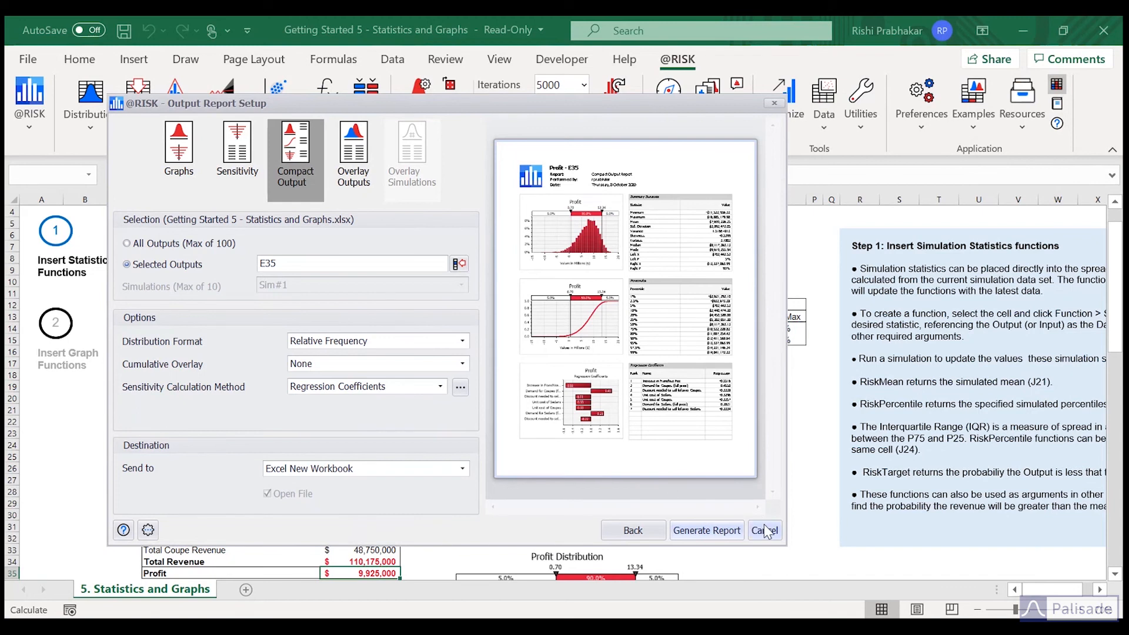
- Show Profit's tornado graph by regression coefficients, by Spearman rank correlation, and by change in output mean
left_click(463, 469)
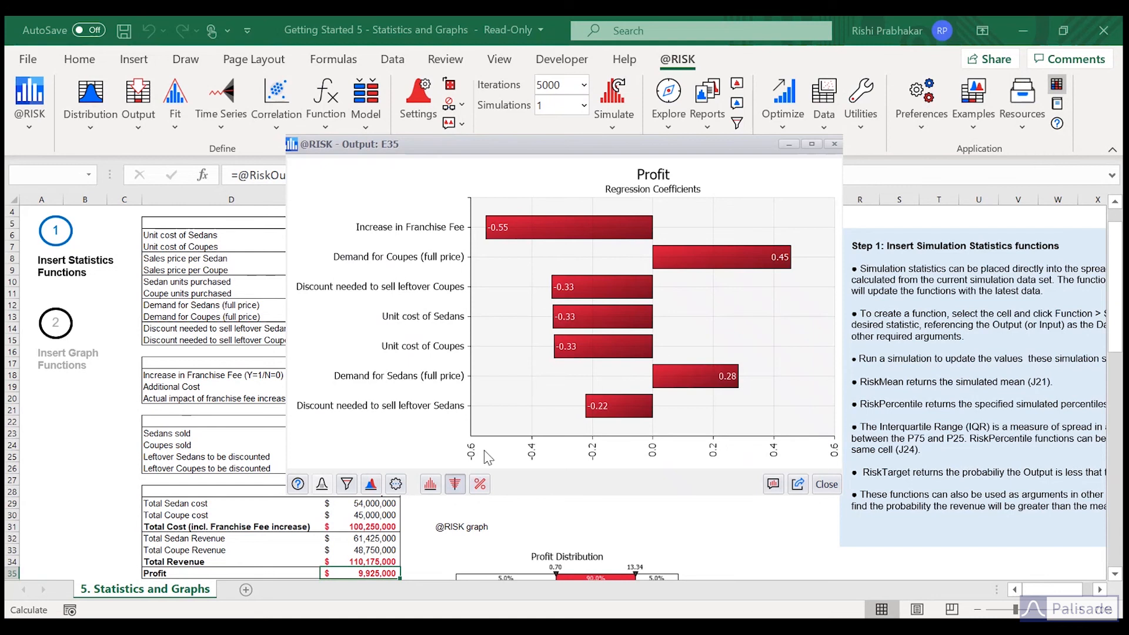
left_click(456, 484)
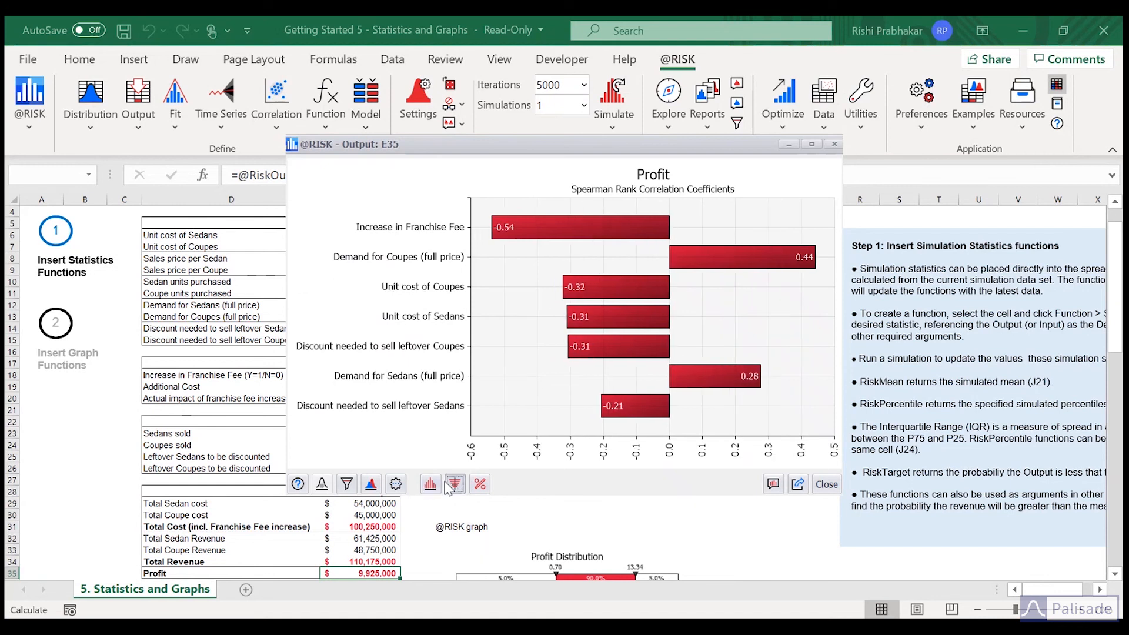
left_click(520, 584)
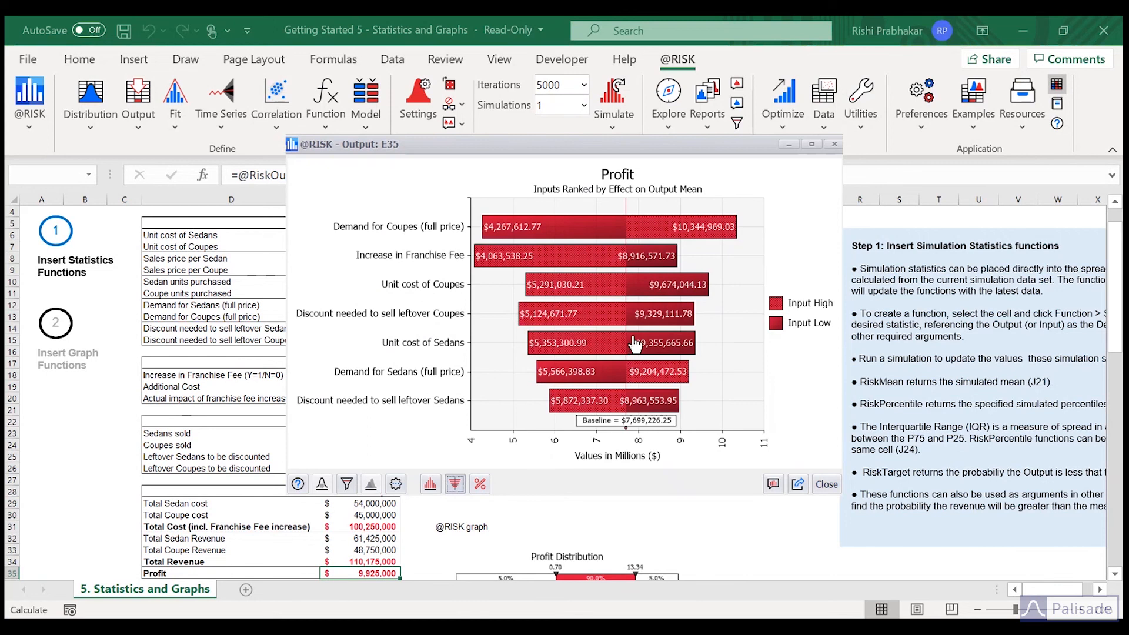
- Change the Profit tornado's sensitivity statistic to the 95% percentile
left_click(401, 482)
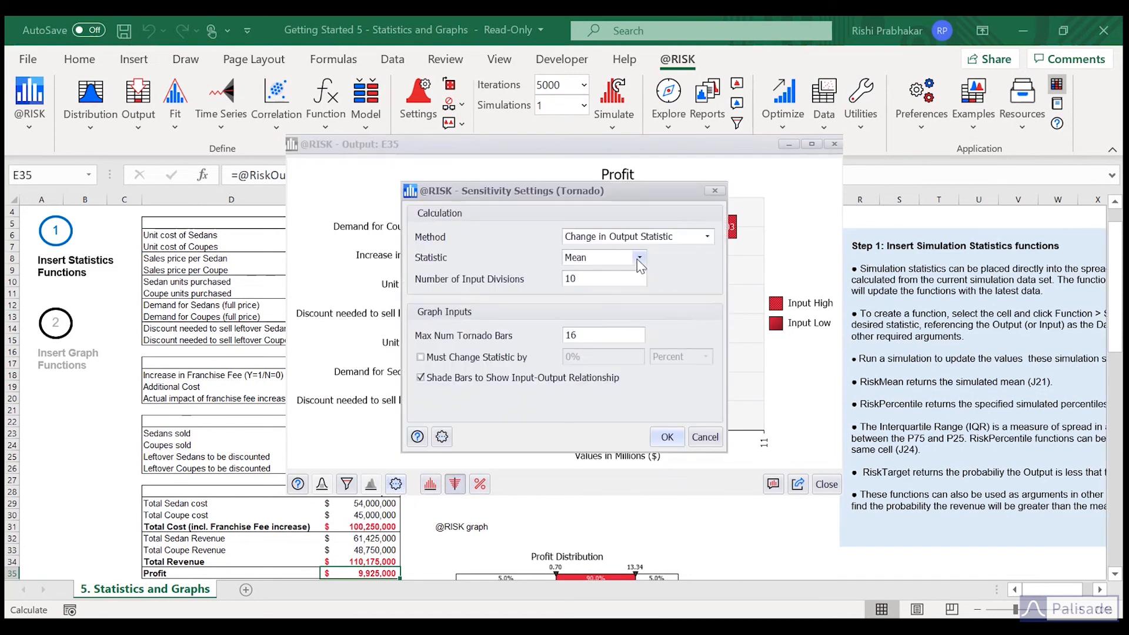
left_click(639, 259)
left_click(661, 281)
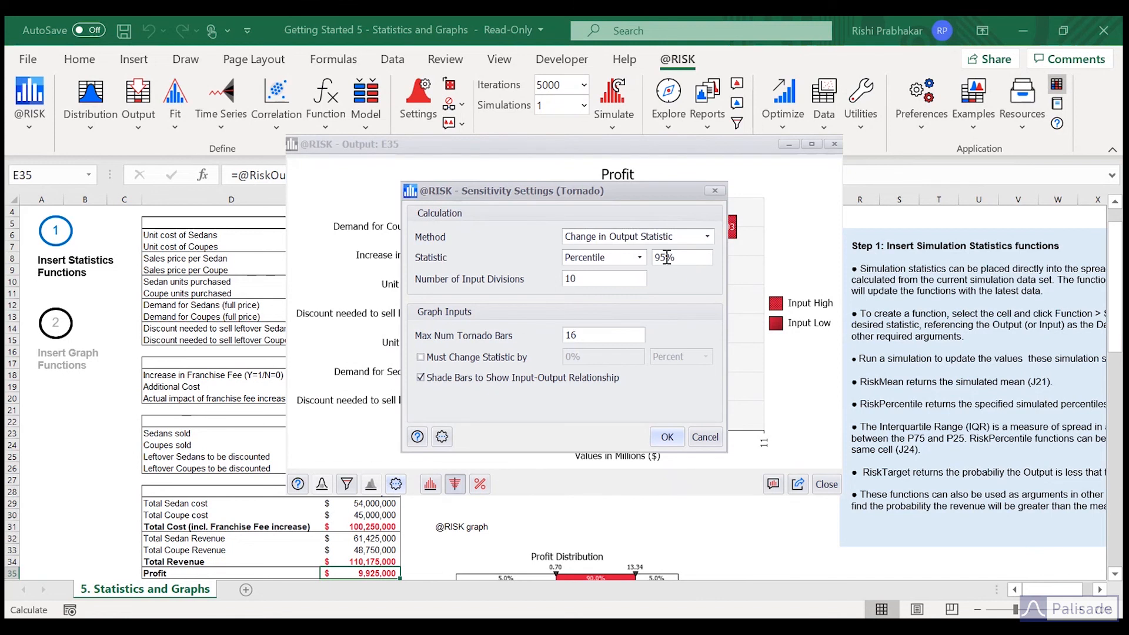
left_click(666, 438)
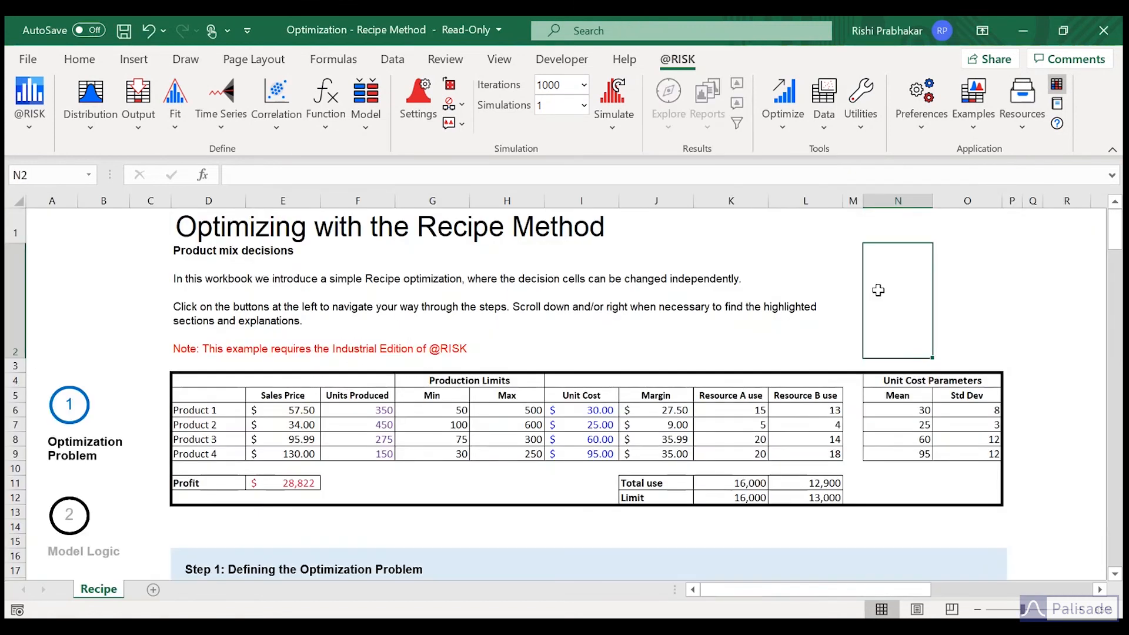
- Review the RISKOptimizer model definition for the recipe workbook, including its goal, adjustable cells and constraints, and close it
left_click(774, 126)
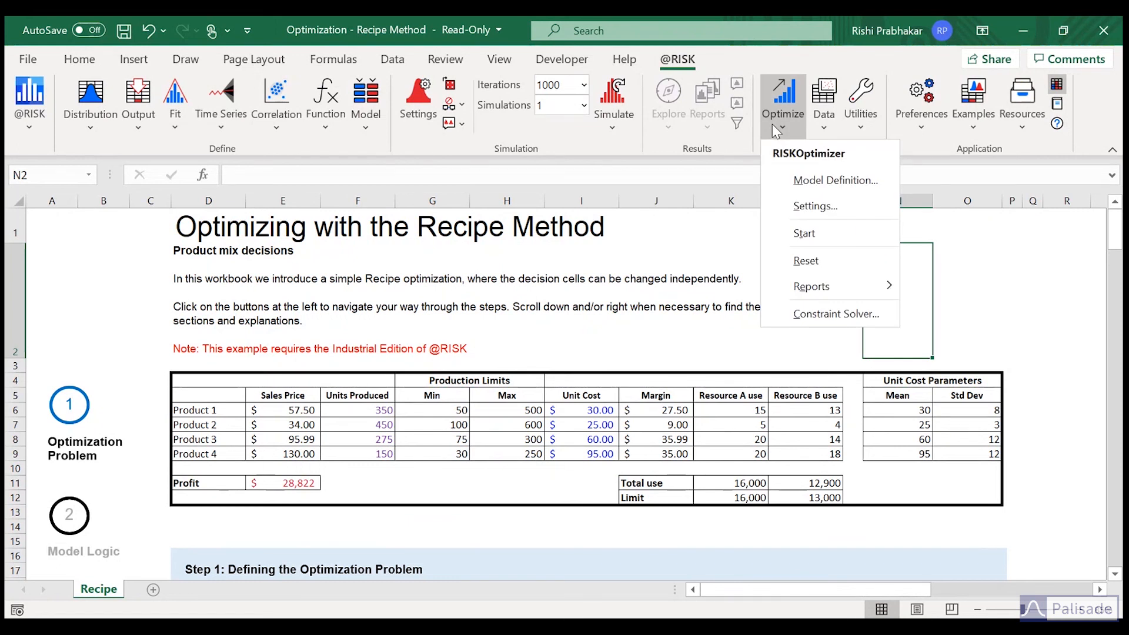
left_click(799, 182)
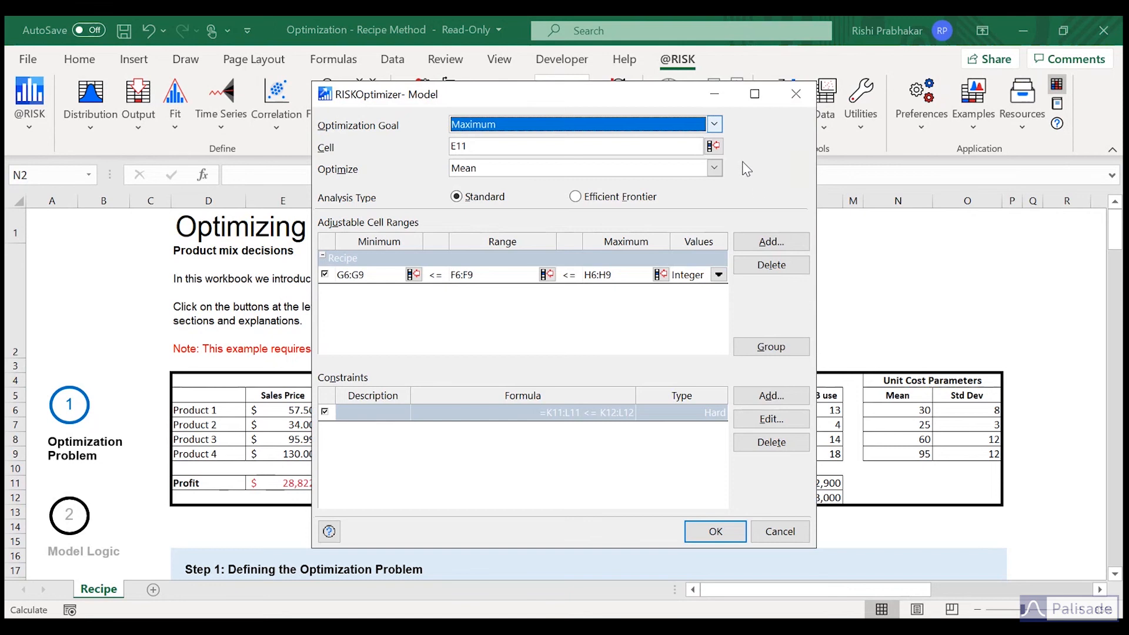
left_click(796, 93)
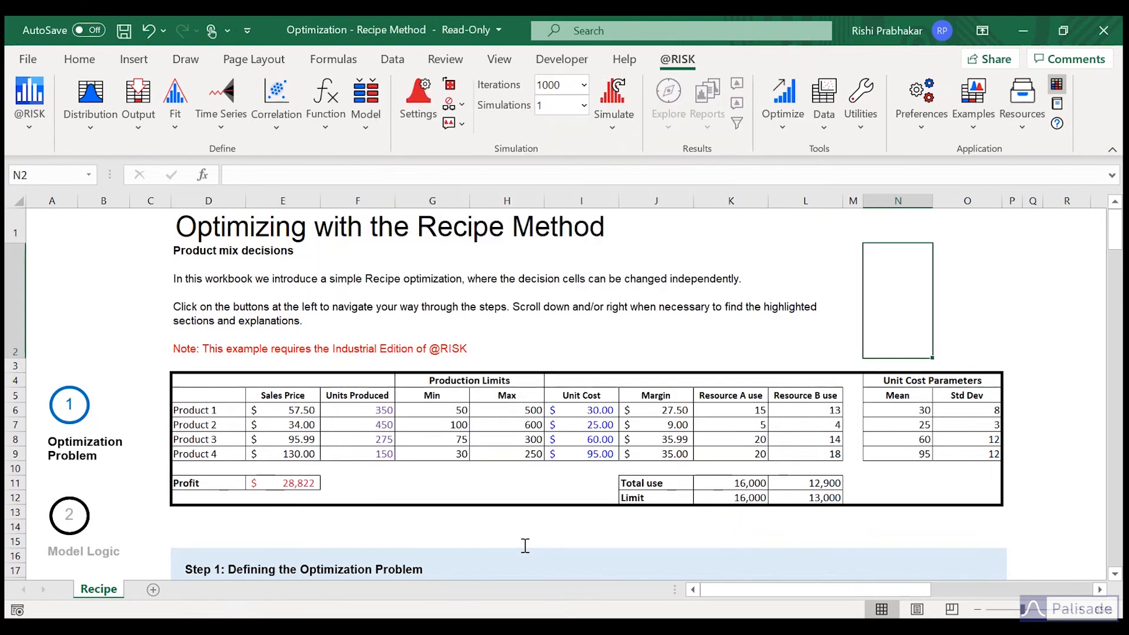
- Examine the resource use columns, the product list and the Profit formula in E11, leaving the cells unchanged
left_click_drag(736, 402, 785, 440)
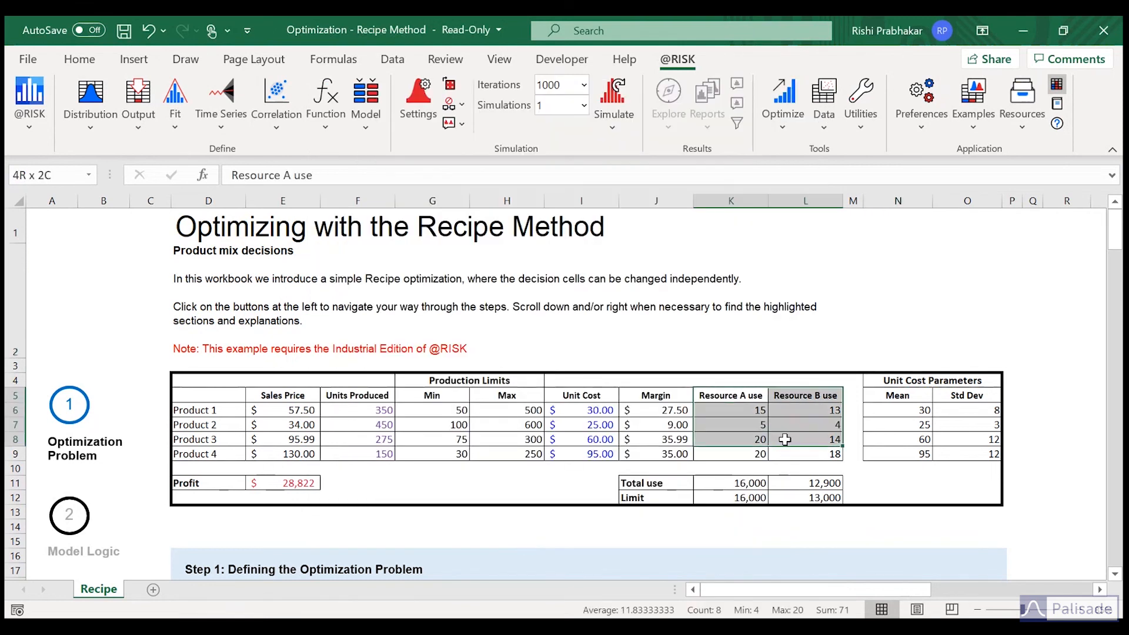
left_click_drag(221, 412, 210, 450)
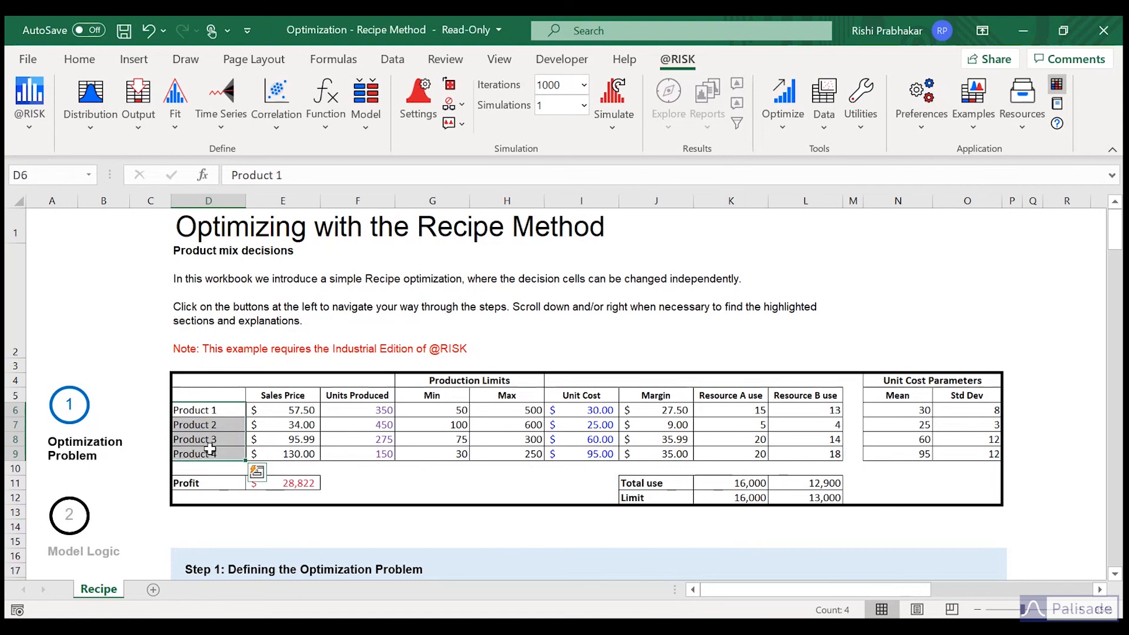
double_click(298, 481)
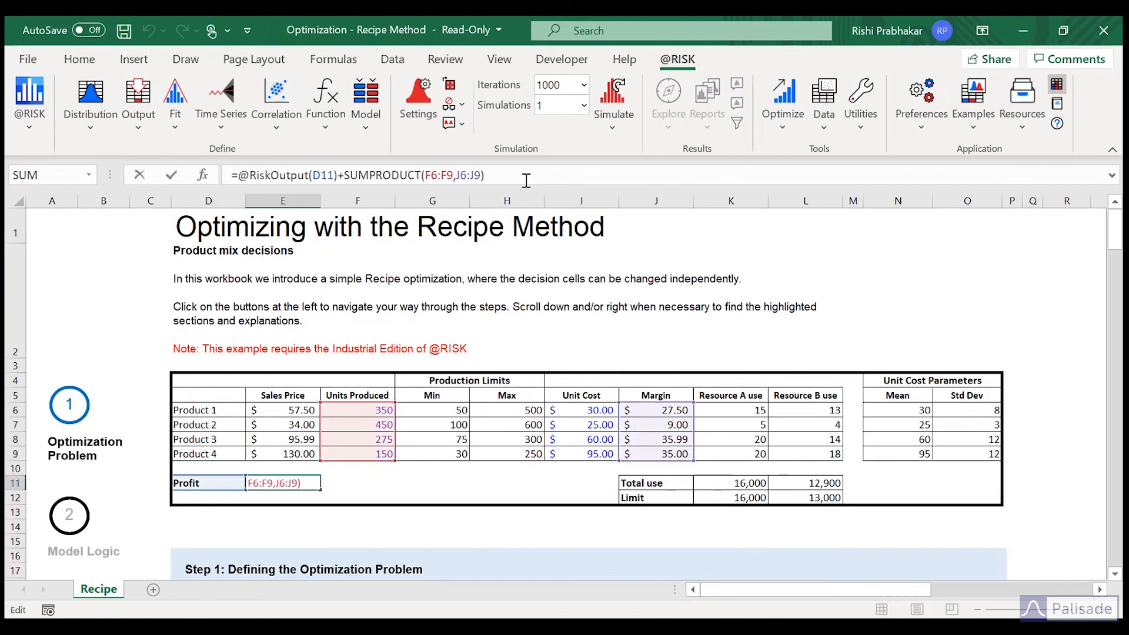
key("Escape")
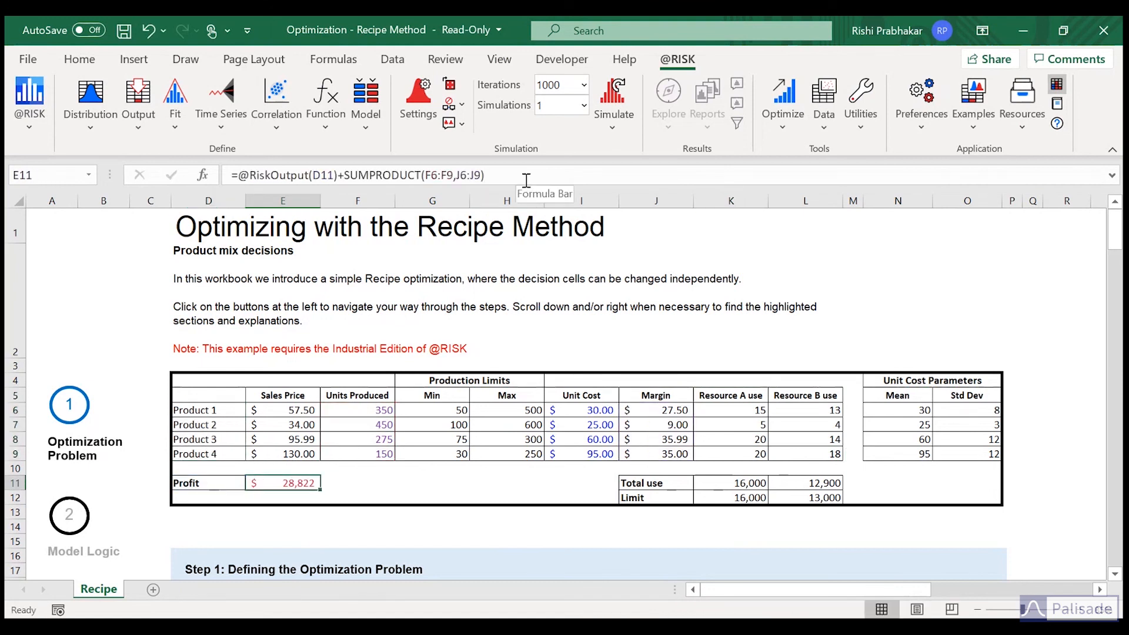
- Review the Lognorm distribution defined for Product 1's unit cost in I6 and close its definition unchanged
left_click(591, 412)
left_click(101, 99)
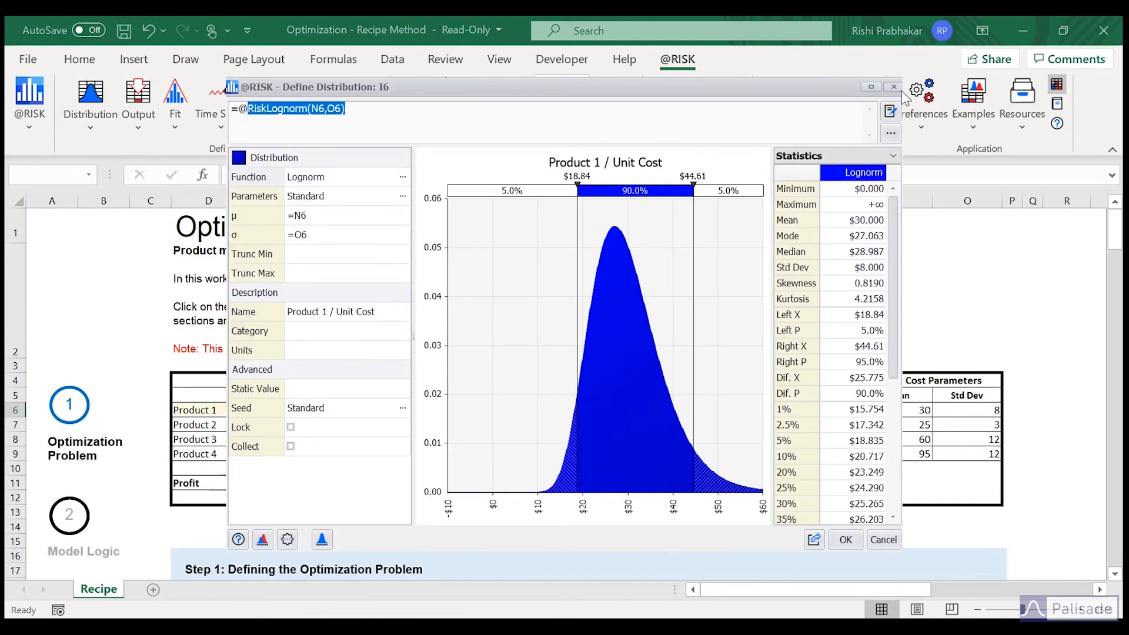
left_click(894, 87)
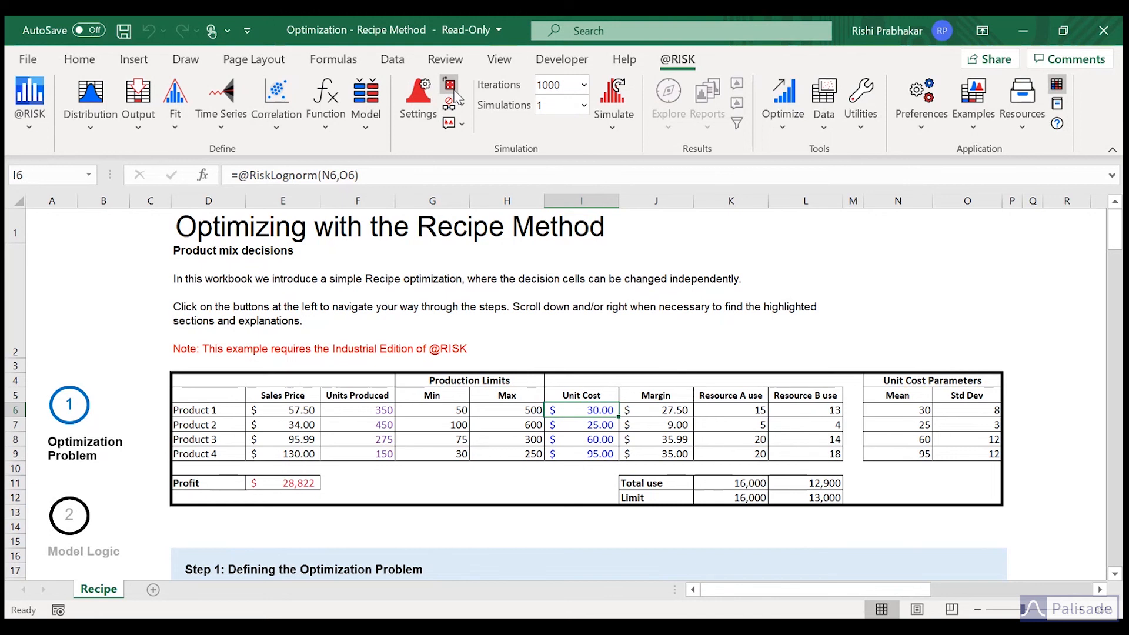
- Open the RISKOptimizer model definition and set it to minimize the standard deviation of E11
left_click(783, 122)
left_click(794, 173)
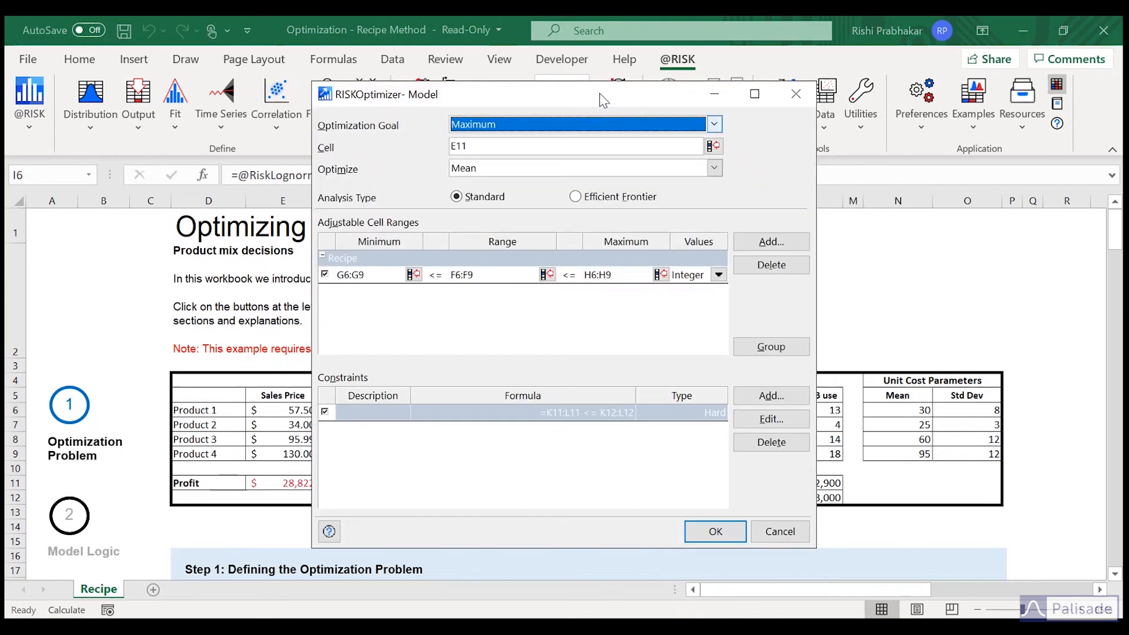
left_click_drag(602, 100, 495, 100)
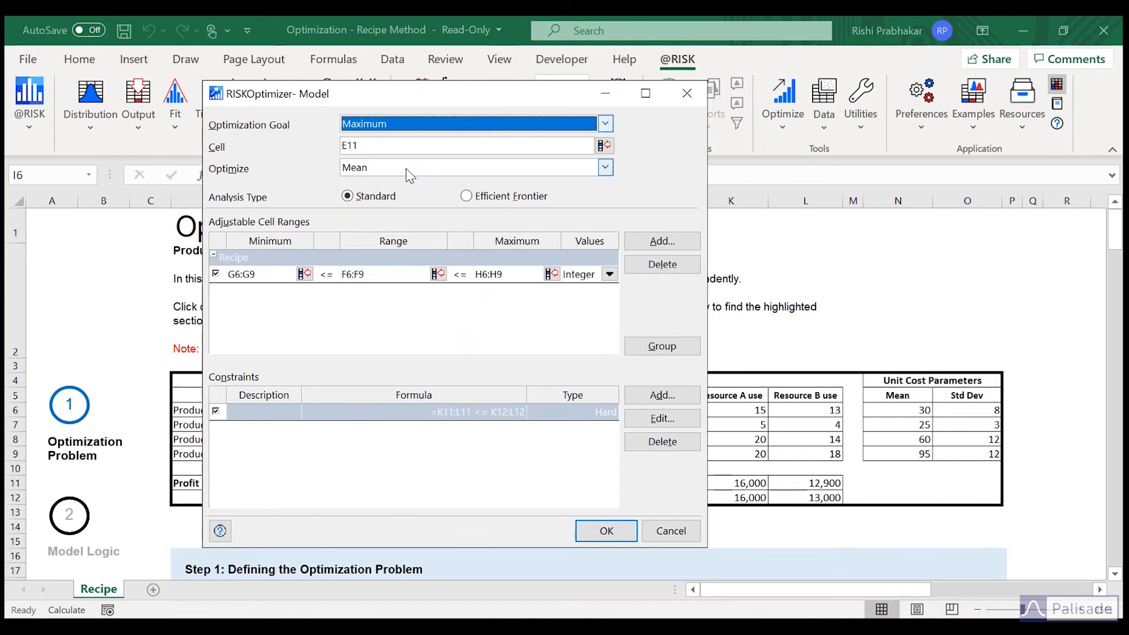
left_click(547, 123)
left_click(549, 140)
left_click(588, 168)
left_click(471, 194)
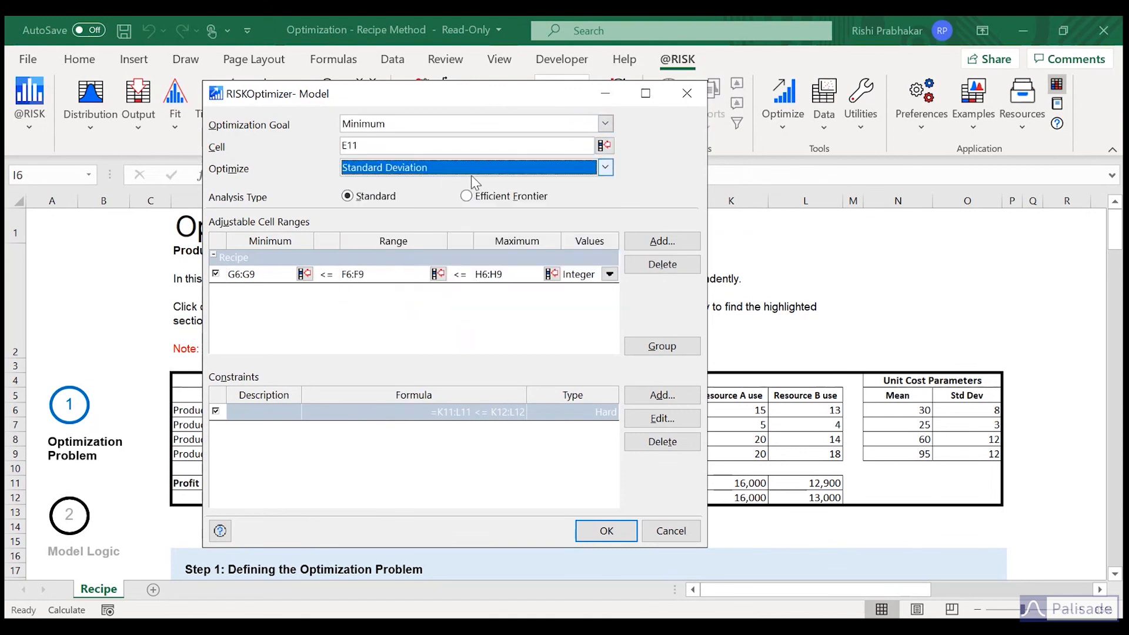
- Set the optimization goal for E11 to Maximum and review the other statistics available to optimize
left_click(605, 124)
left_click(588, 146)
left_click(606, 168)
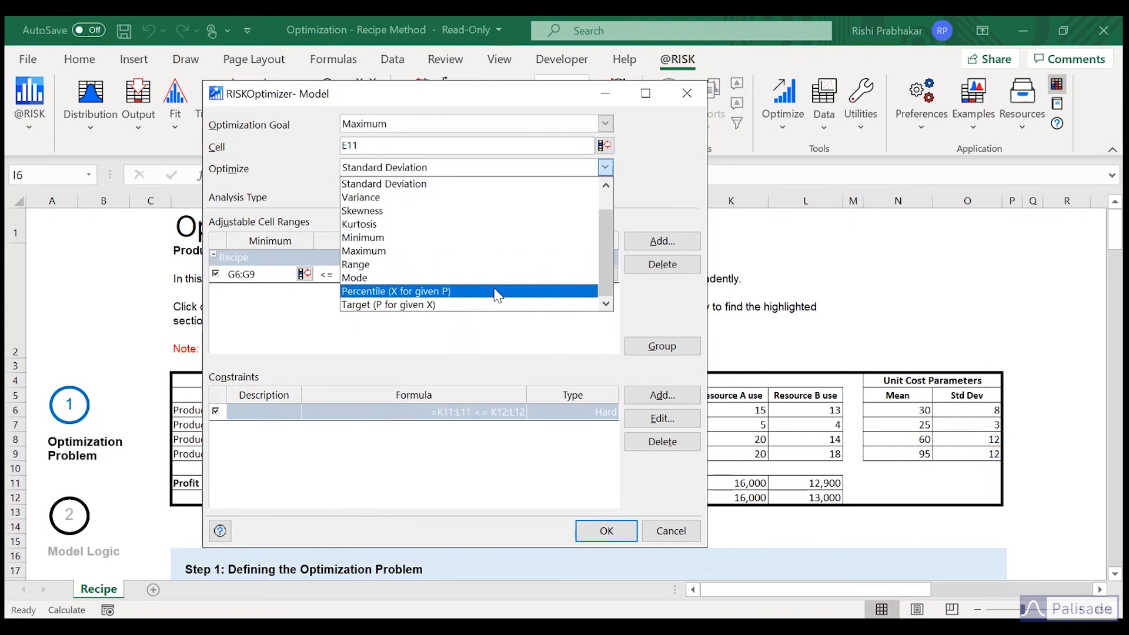
left_click(633, 301)
- Select the resource constraint K11:L11 <= K12:L12 and switch the analysis type to Efficient Frontier
left_click(498, 418)
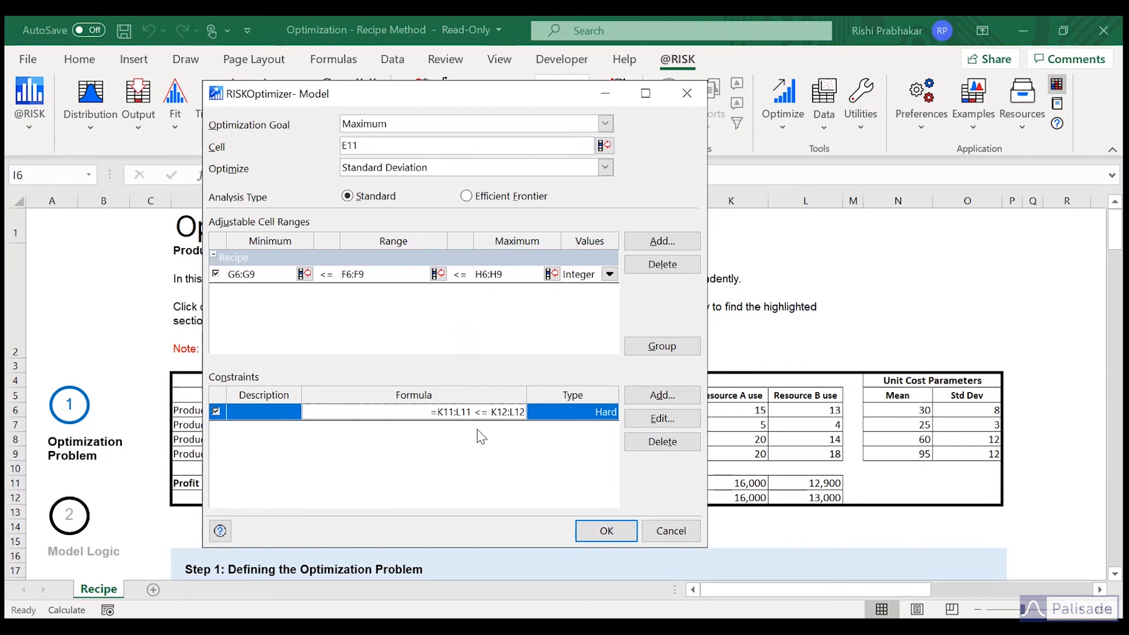
left_click(467, 196)
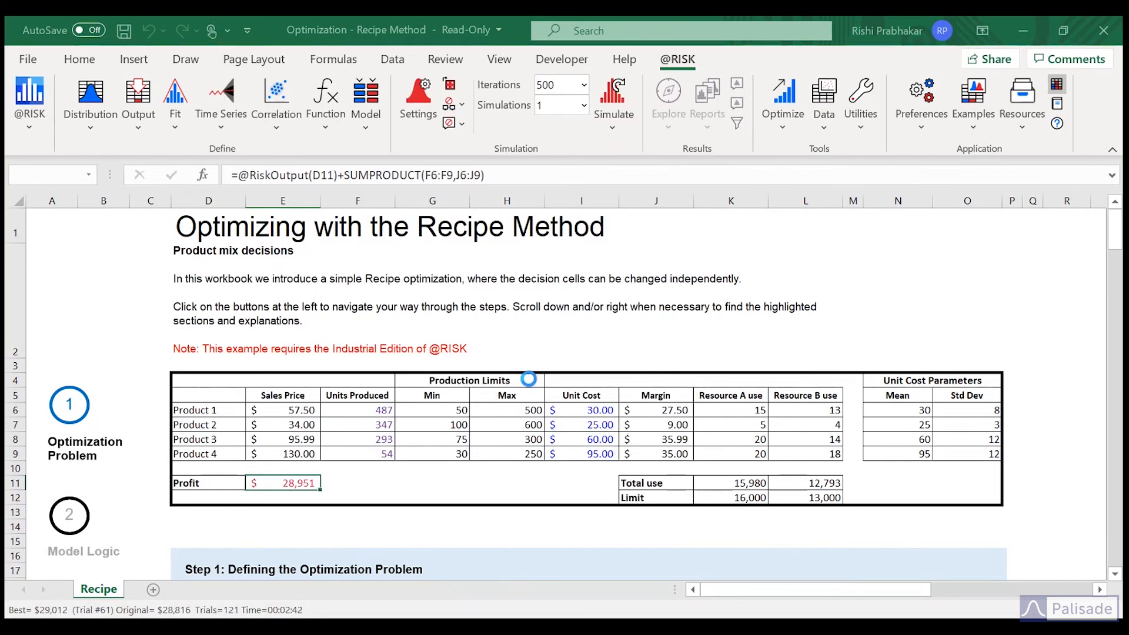
- Finish the RISKOptimizer run and place its best solution in the Units Produced cells
left_click(470, 573)
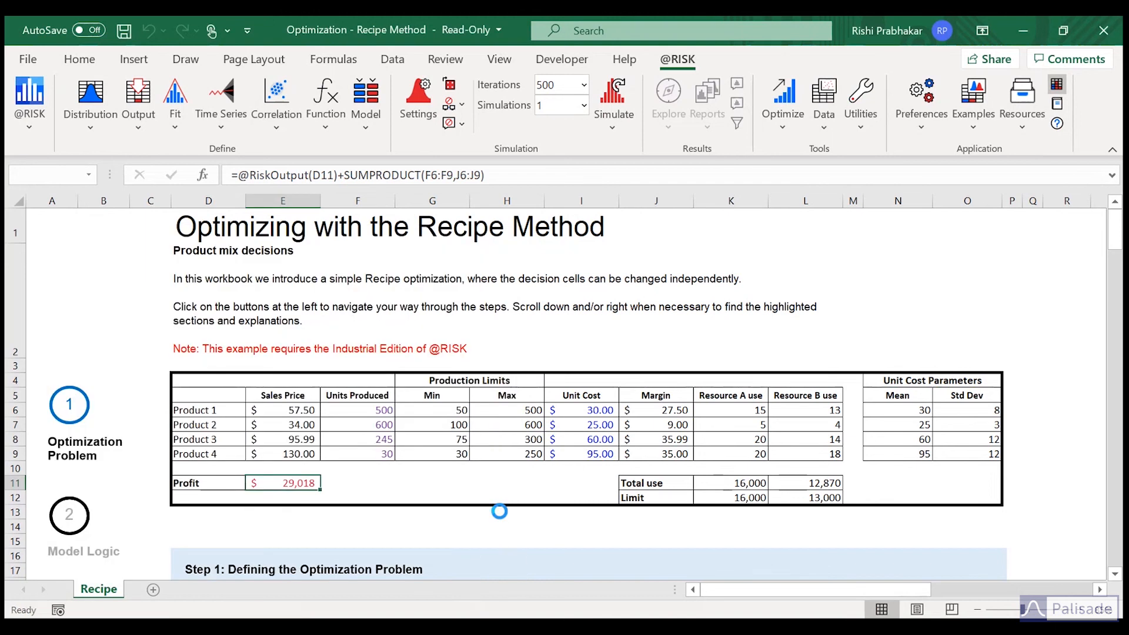